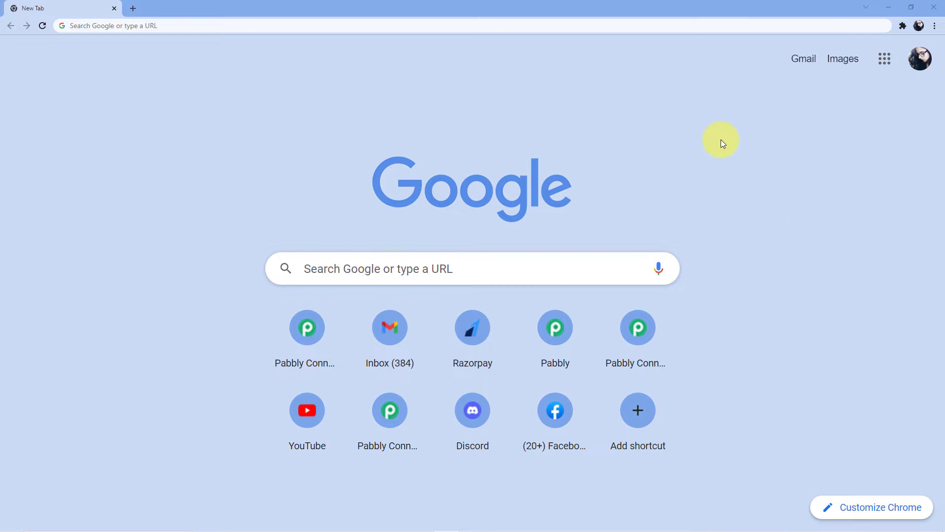
Step: Enter pabbly.com/connect in Chrome's address bar, fixing the typo, and load the page
{"action": "left_click", "coordinate": [305, 28]}
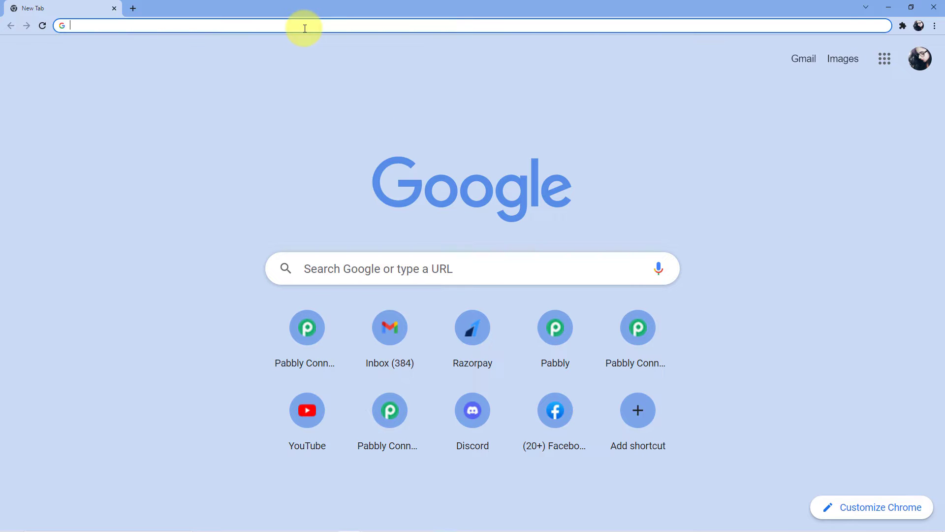
{"action": "type", "text": "pabbly"}
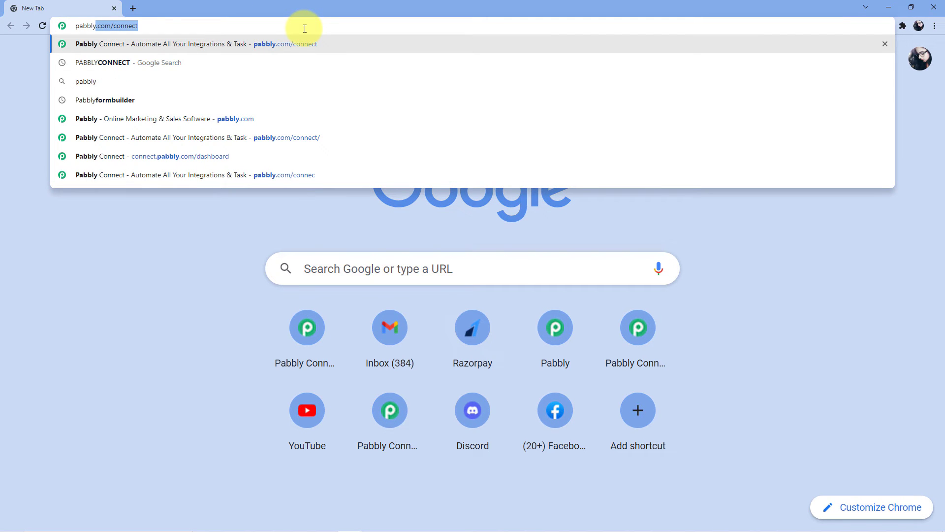
{"action": "type", "text": ".com/connecg"}
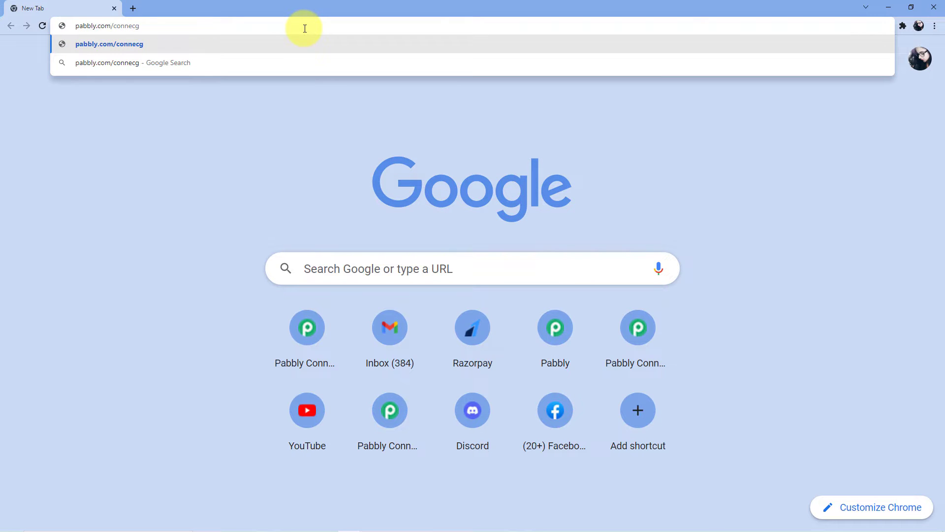
{"action": "key", "text": "BackSpace"}
{"action": "type", "text": "t"}
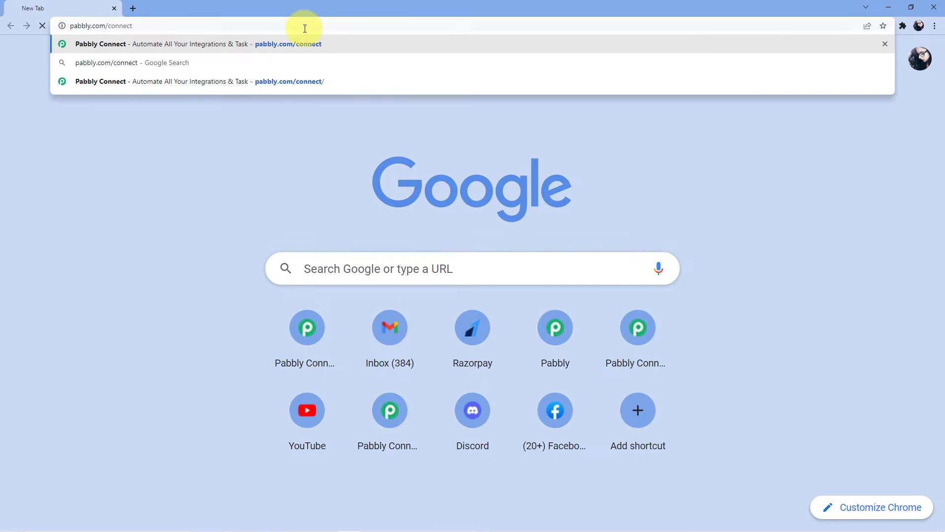
{"action": "key", "text": "Return"}
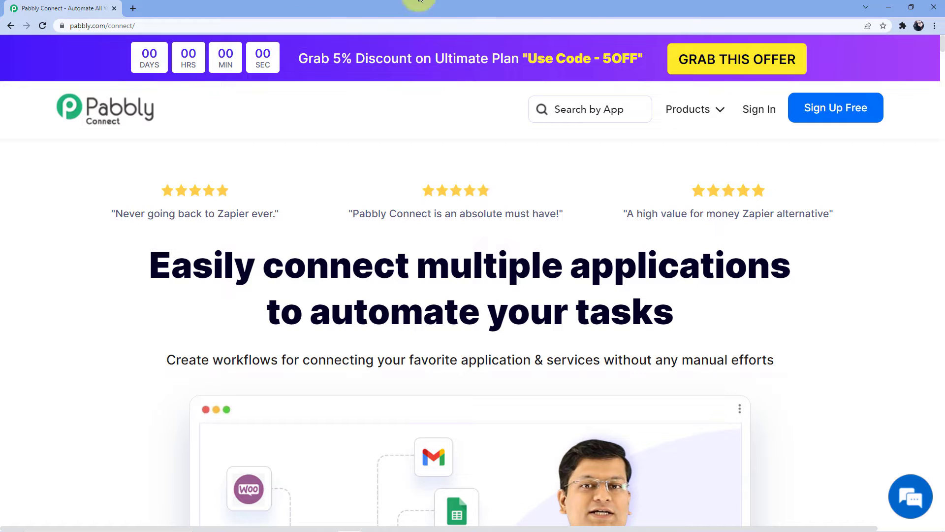
Step: From the Pabbly Connect homepage, go through Sign Up Free to the Sign In page
{"action": "left_click", "coordinate": [843, 108]}
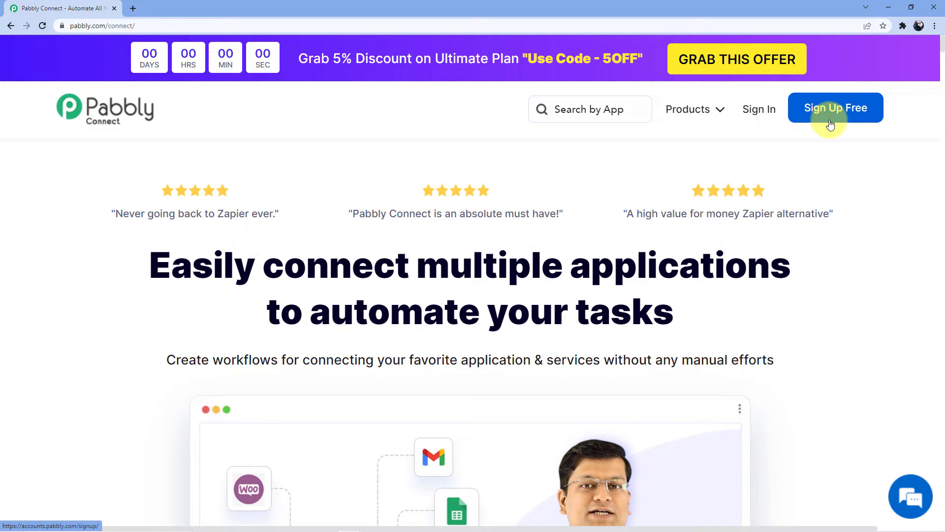
{"action": "left_click", "coordinate": [760, 114]}
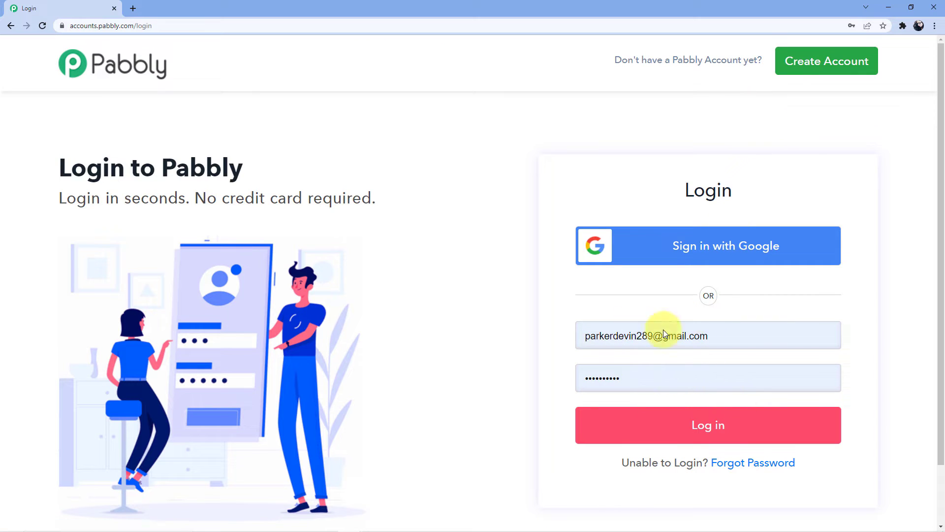
Step: Log in with the pre-filled account and launch Pabbly Connect from All Apps
{"action": "left_click", "coordinate": [660, 427]}
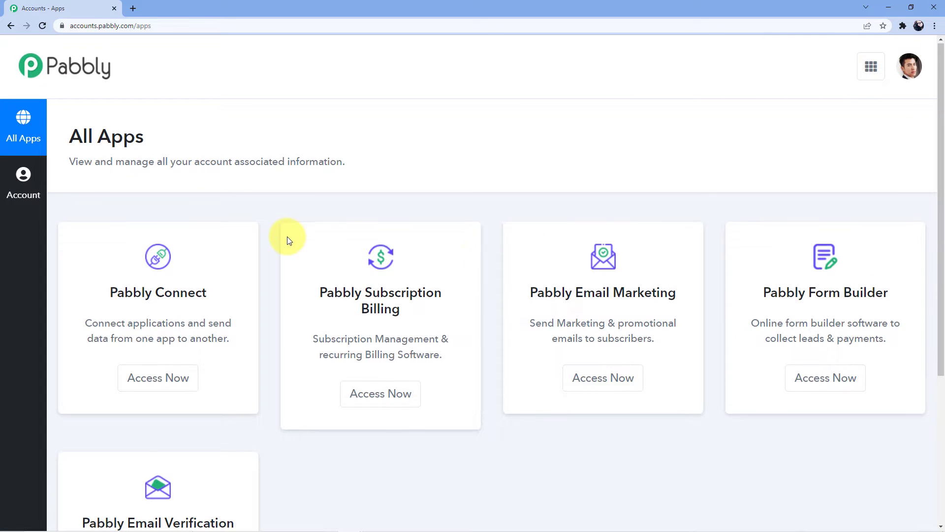
{"action": "scroll", "coordinate": [278, 248], "scroll_direction": "down", "scroll_amount": 2}
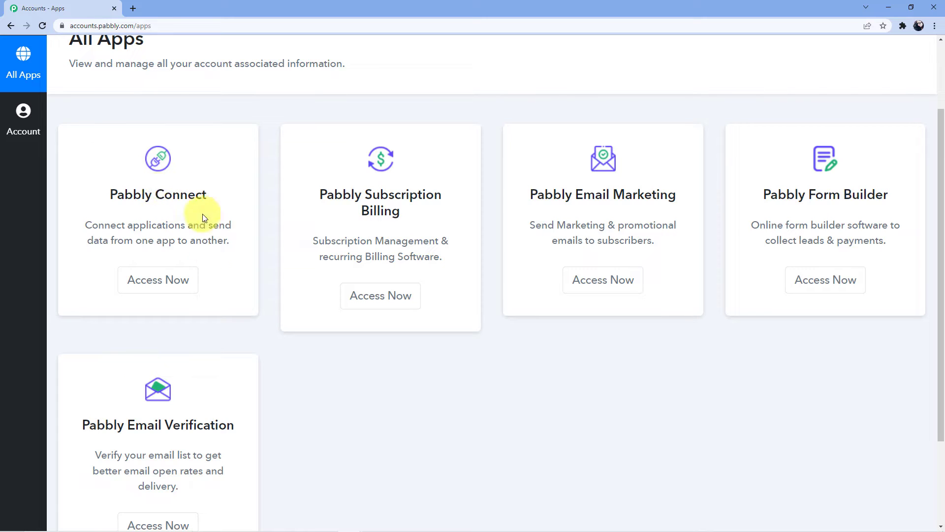
{"action": "left_click", "coordinate": [141, 285]}
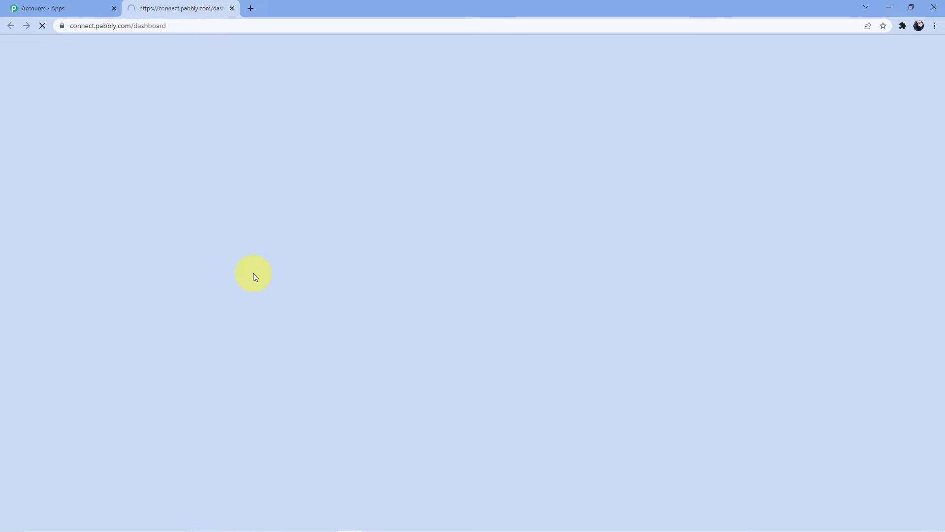
{"action": "scroll", "coordinate": [533, 243], "scroll_direction": "down", "scroll_amount": 20}
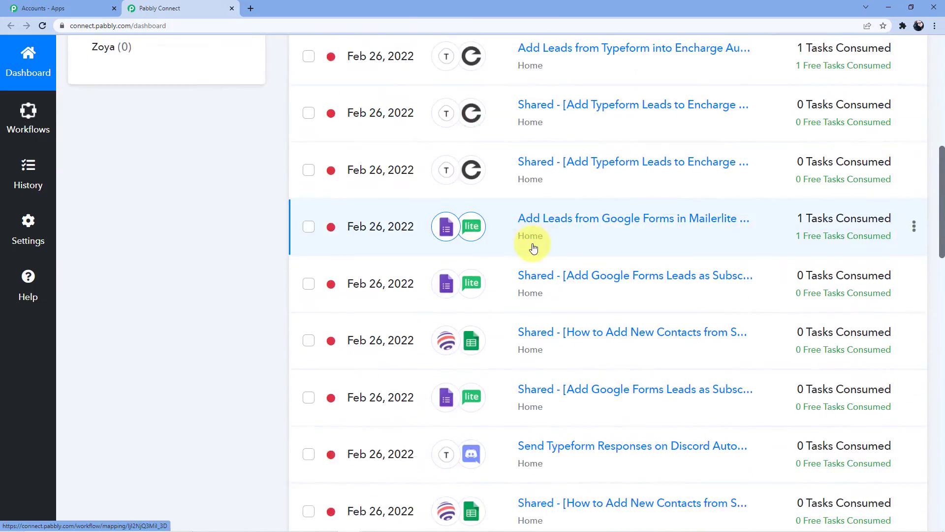
{"action": "scroll", "coordinate": [524, 345], "scroll_direction": "down", "scroll_amount": 5}
{"action": "scroll", "coordinate": [522, 359], "scroll_direction": "up", "scroll_amount": 13}
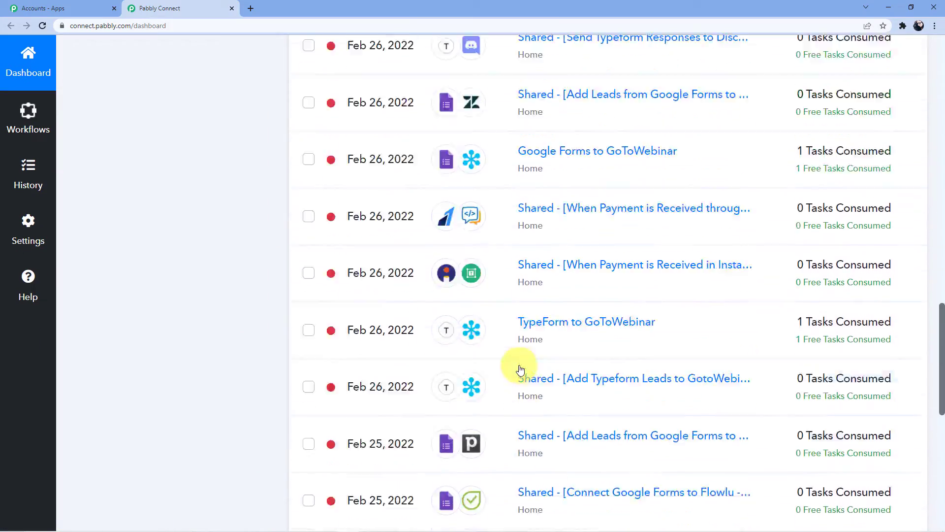
{"action": "scroll", "coordinate": [520, 369], "scroll_direction": "up", "scroll_amount": 9}
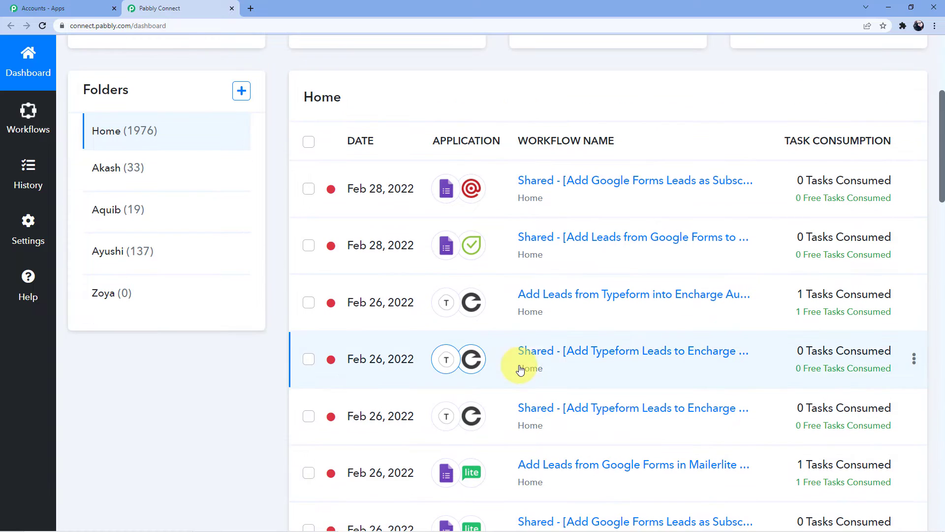
{"action": "scroll", "coordinate": [520, 369], "scroll_direction": "up", "scroll_amount": 2}
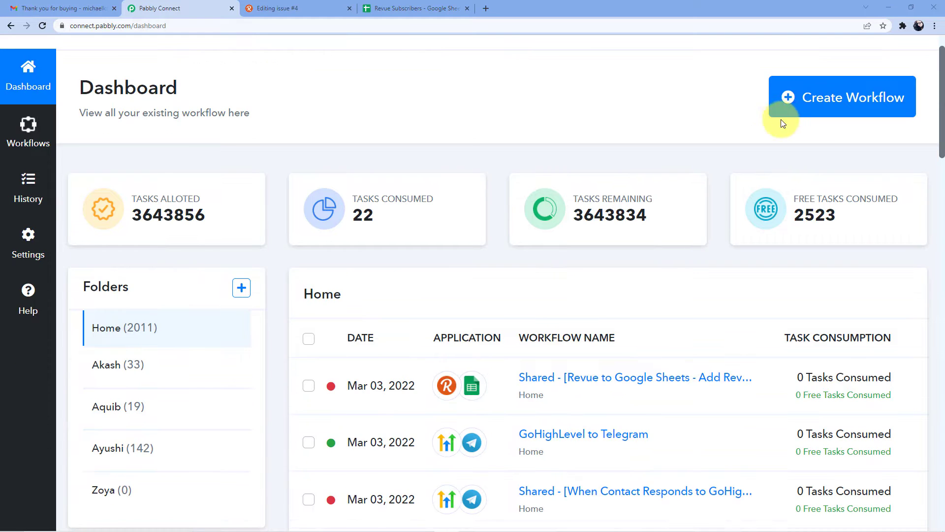
Step: Create a new workflow named 'Revue to Google Sheets'
{"action": "left_click", "coordinate": [786, 104]}
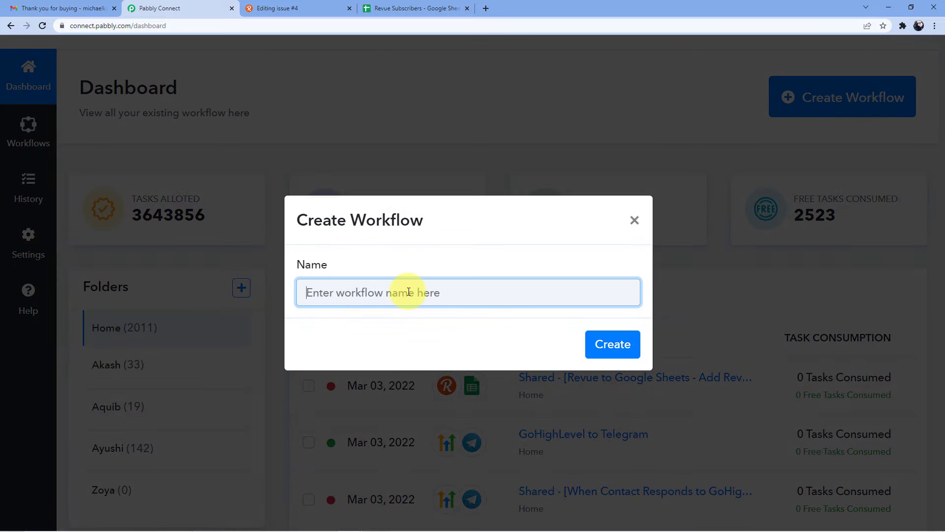
{"action": "left_click", "coordinate": [408, 292]}
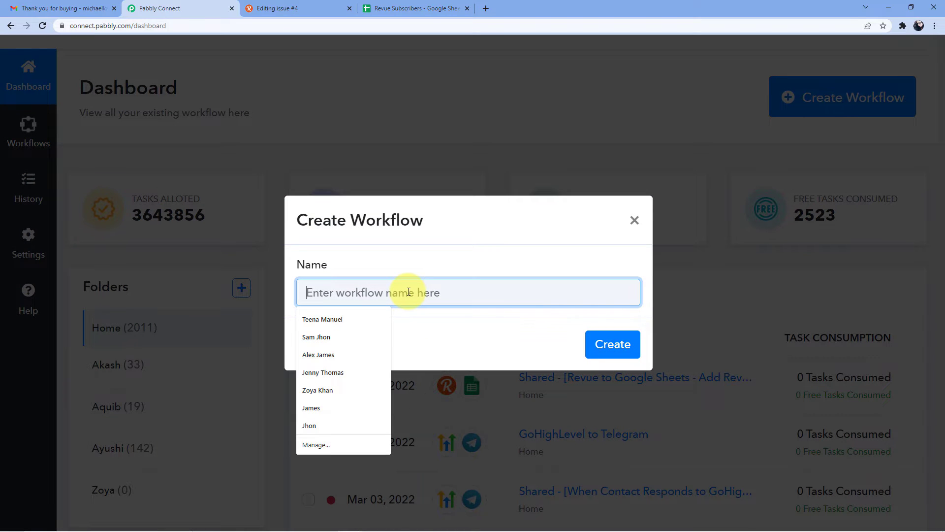
{"action": "type", "text": "Revue"}
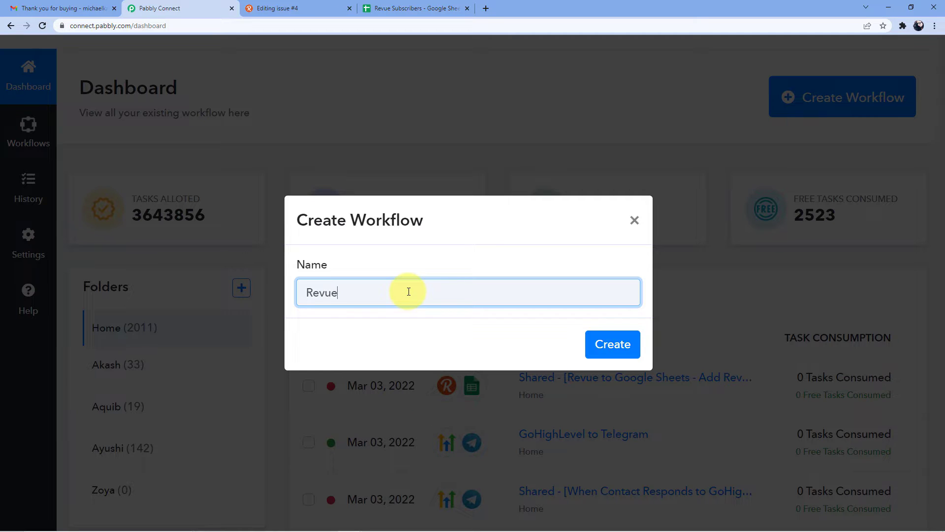
{"action": "type", "text": " to Google Sheets"}
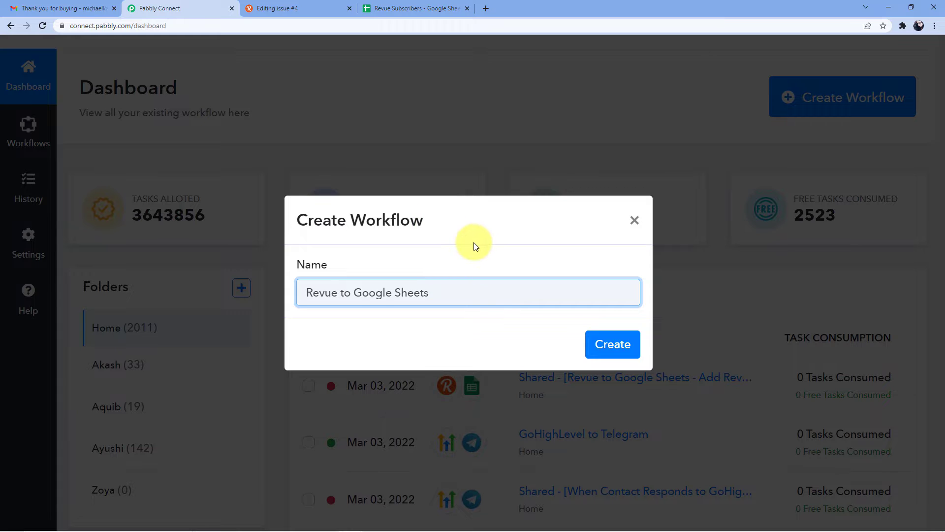
{"action": "left_click", "coordinate": [601, 352]}
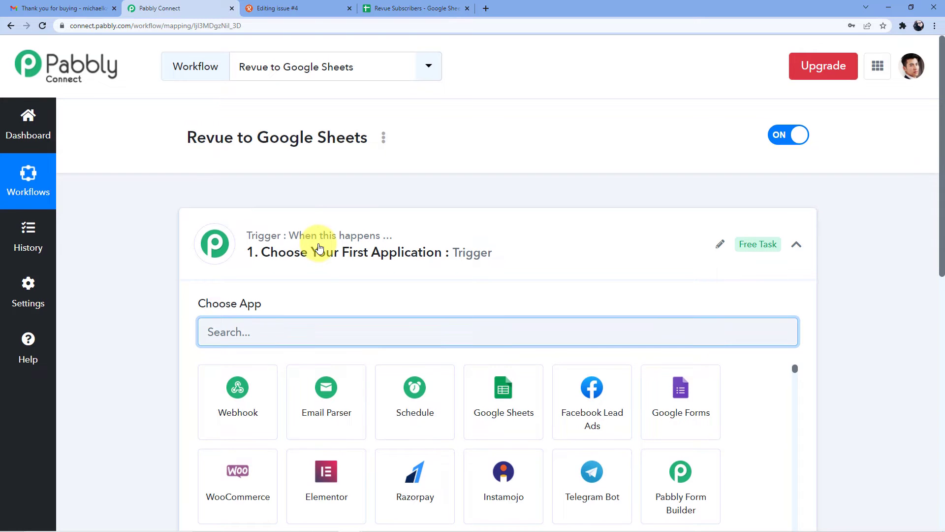
Step: Search for and choose Revue as the trigger app
{"action": "scroll", "coordinate": [317, 249], "scroll_direction": "down", "scroll_amount": 7}
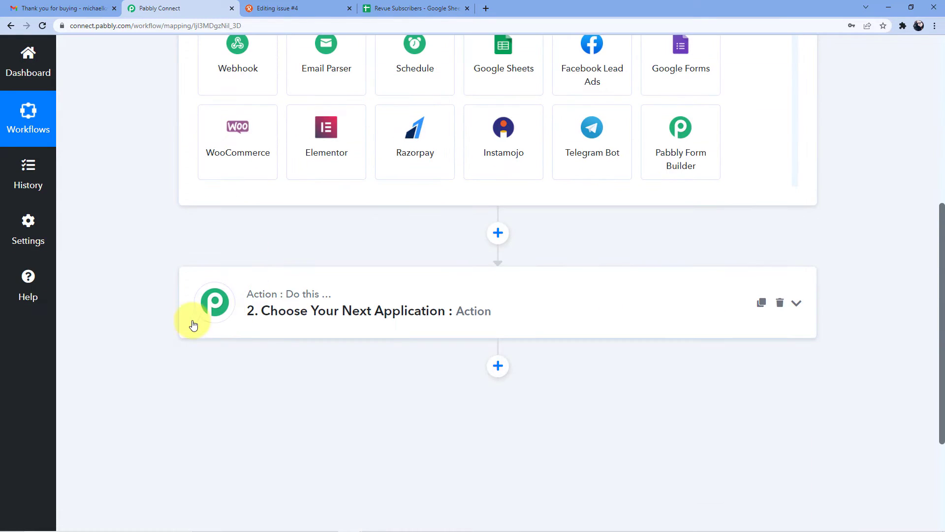
{"action": "scroll", "coordinate": [190, 315], "scroll_direction": "up", "scroll_amount": 5}
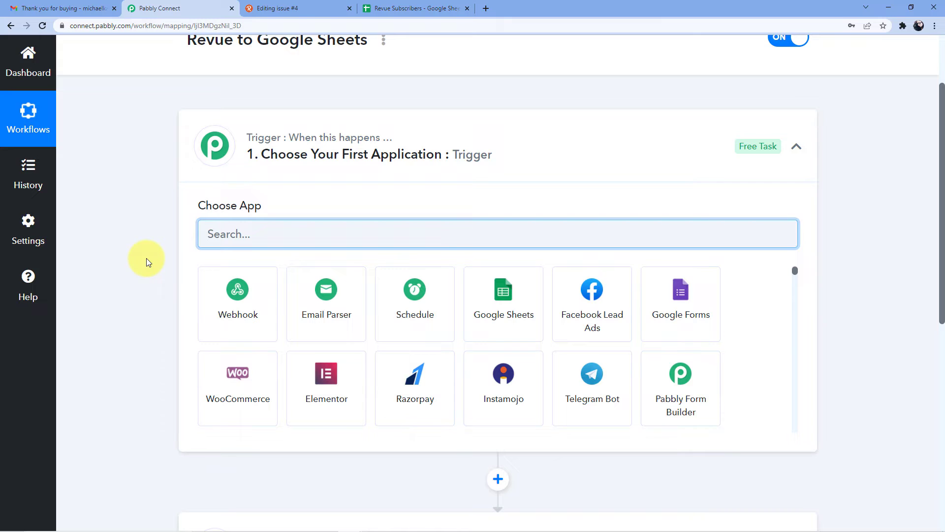
{"action": "scroll", "coordinate": [146, 258], "scroll_direction": "down", "scroll_amount": 6}
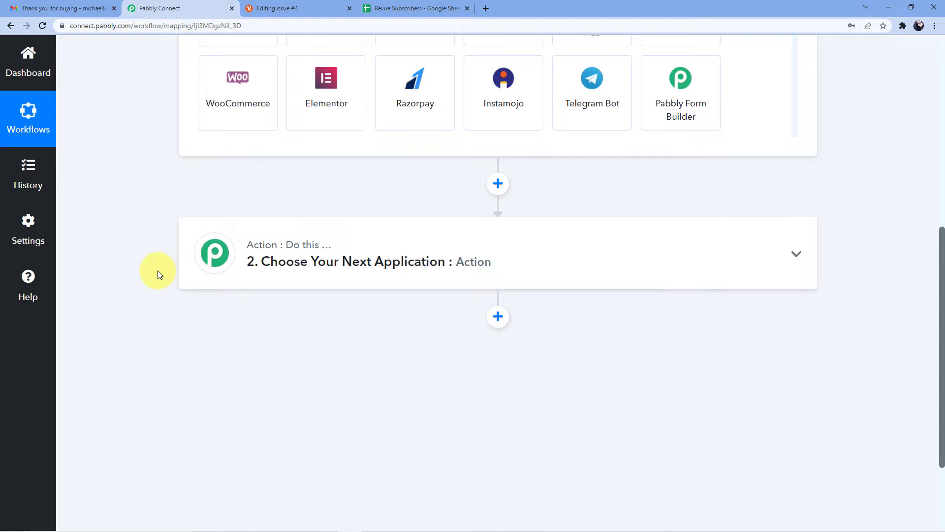
{"action": "scroll", "coordinate": [157, 270], "scroll_direction": "up", "scroll_amount": 8}
{"action": "scroll", "coordinate": [192, 244], "scroll_direction": "down", "scroll_amount": 2}
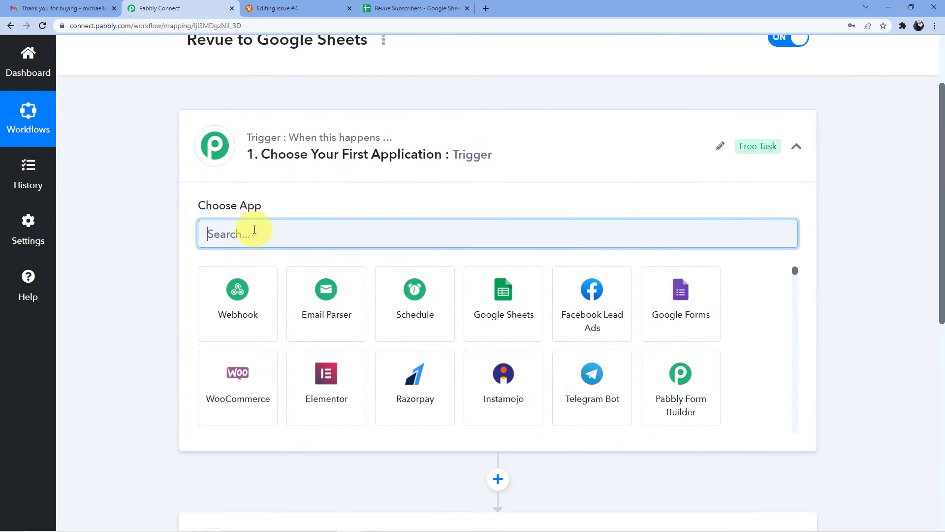
{"action": "type", "text": "Revue"}
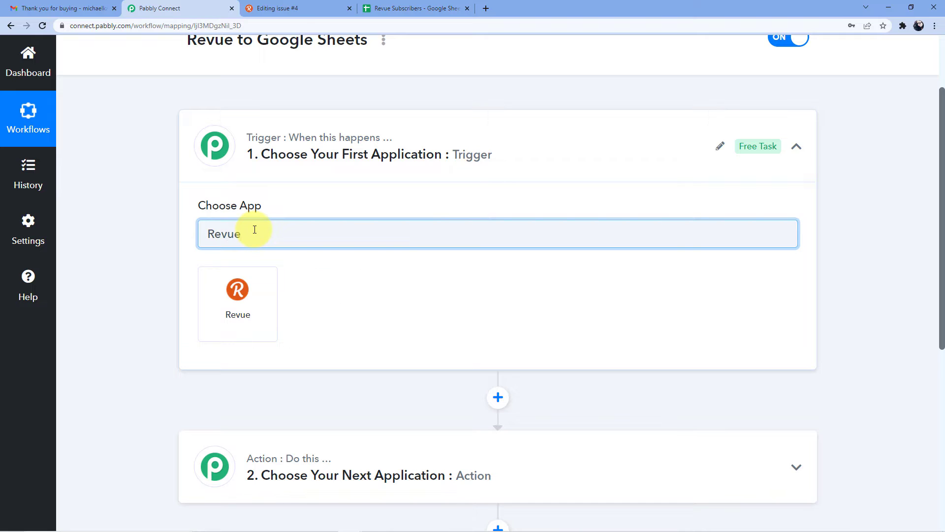
{"action": "left_click", "coordinate": [260, 289]}
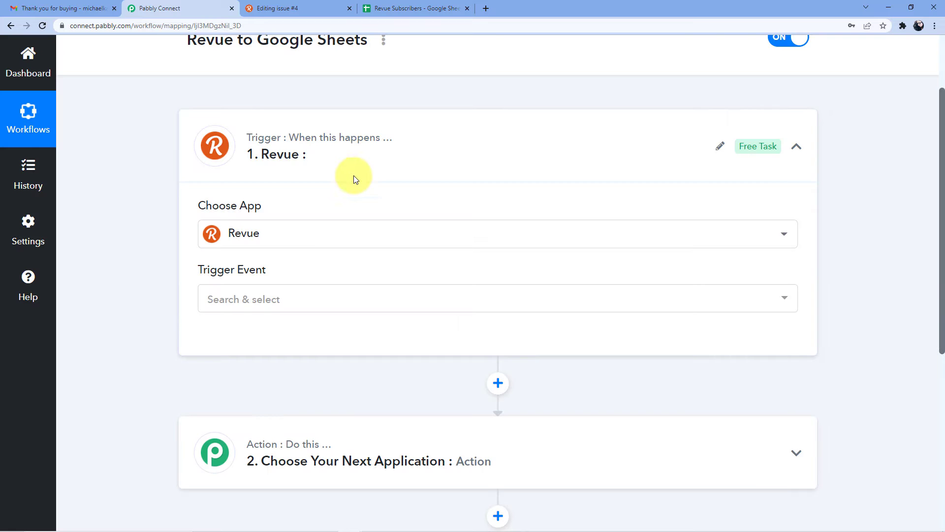
Step: Set the trigger event to New Subscriber and start connecting the Revue account
{"action": "left_click", "coordinate": [257, 299]}
{"action": "left_click", "coordinate": [255, 376]}
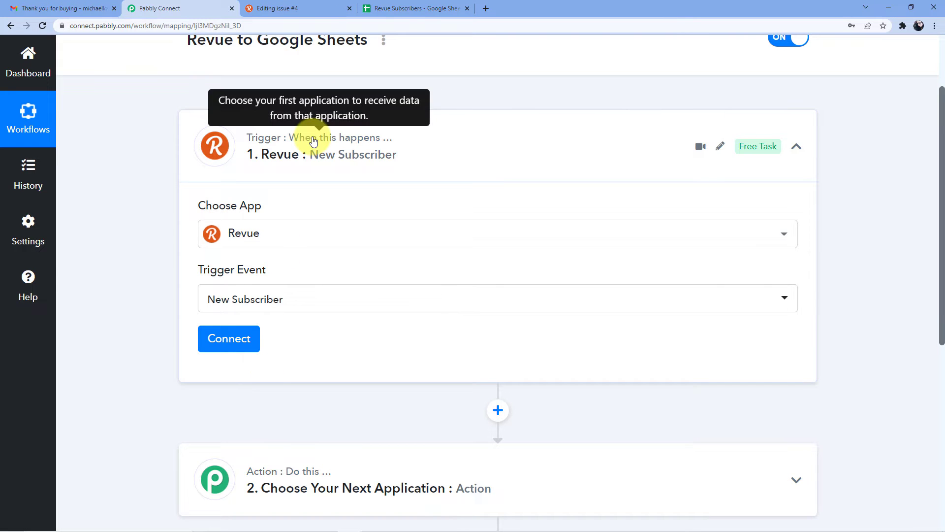
{"action": "scroll", "coordinate": [288, 211], "scroll_direction": "down", "scroll_amount": 3}
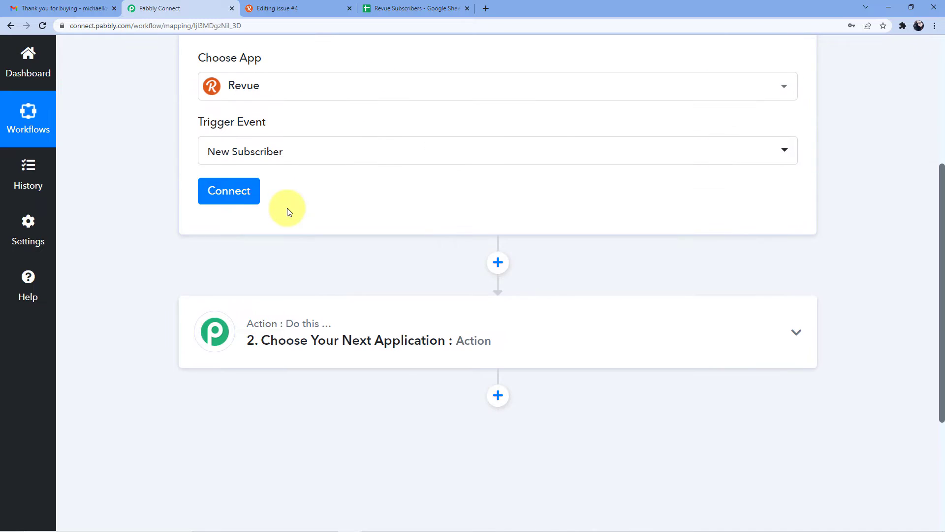
{"action": "scroll", "coordinate": [288, 208], "scroll_direction": "up", "scroll_amount": 1}
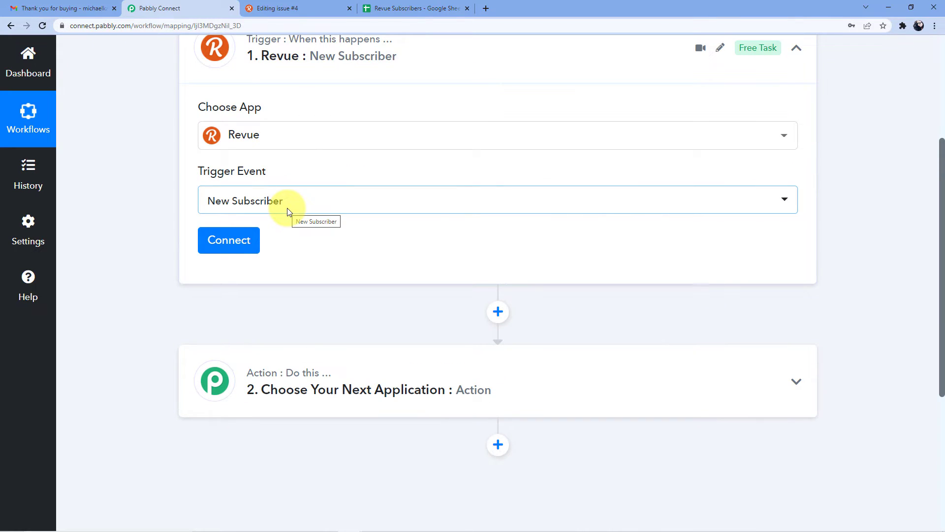
{"action": "scroll", "coordinate": [308, 224], "scroll_direction": "down", "scroll_amount": 1}
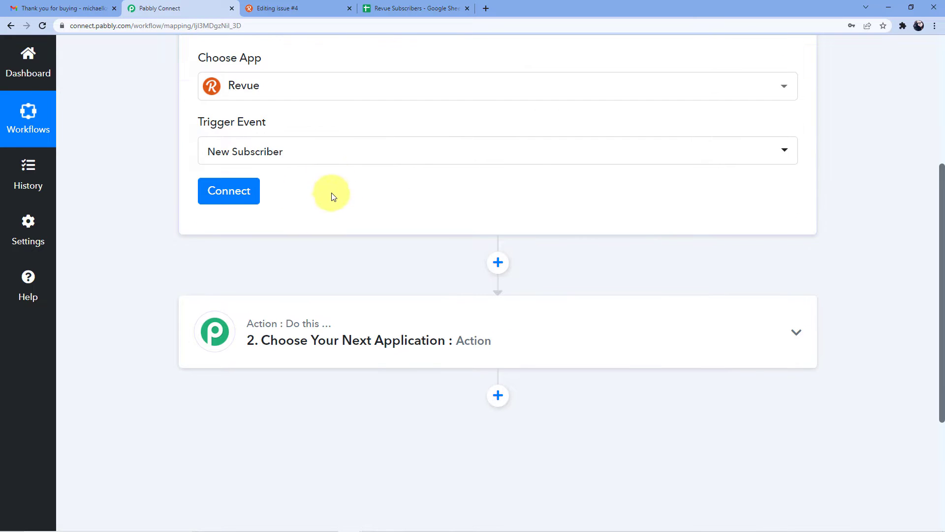
{"action": "left_click", "coordinate": [237, 188]}
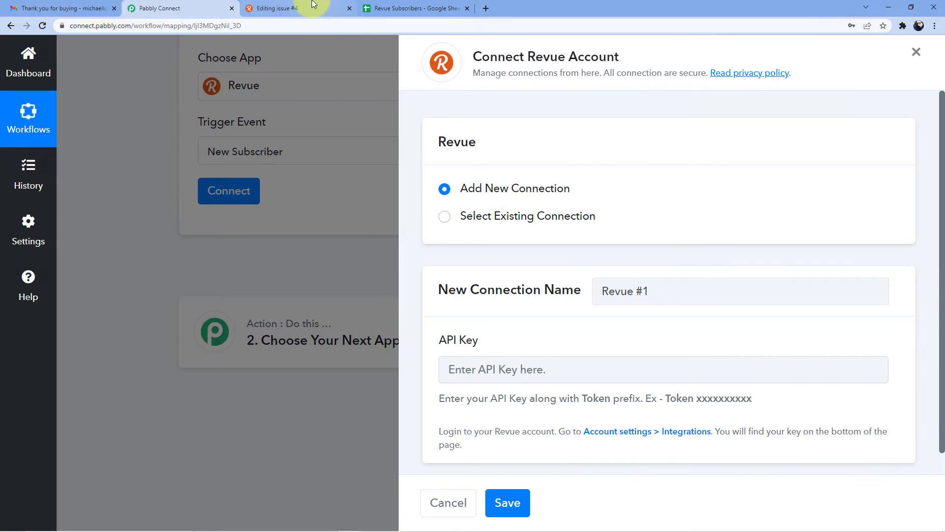
Step: Move to the Revue 'Editing issue #4' tab and open the profile avatar menu
{"action": "left_click", "coordinate": [295, 8]}
{"action": "left_click", "coordinate": [162, 8]}
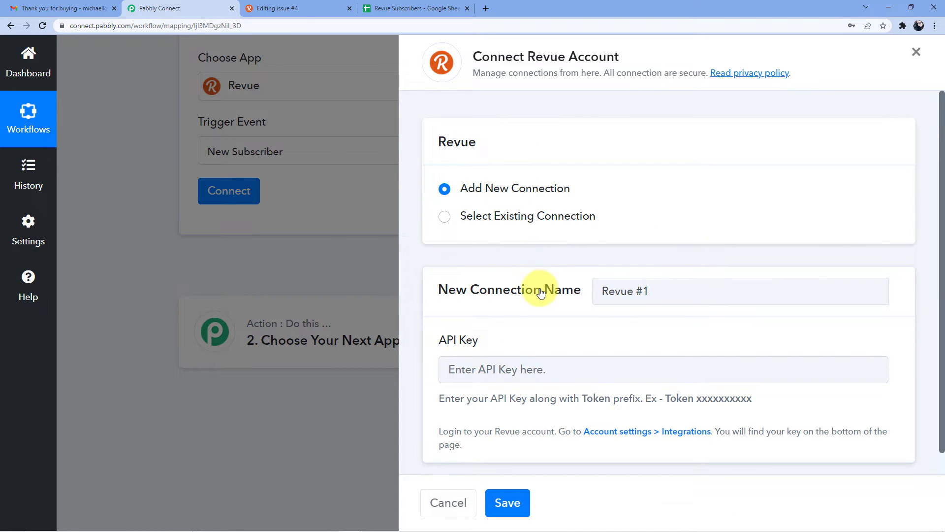
{"action": "scroll", "coordinate": [543, 310], "scroll_direction": "down", "scroll_amount": 1}
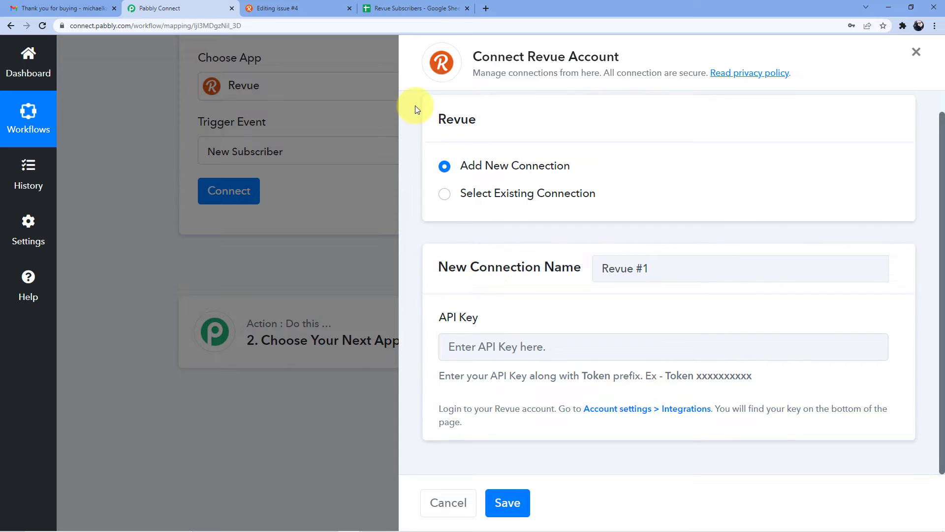
{"action": "left_click", "coordinate": [276, 8]}
{"action": "left_click", "coordinate": [874, 59]}
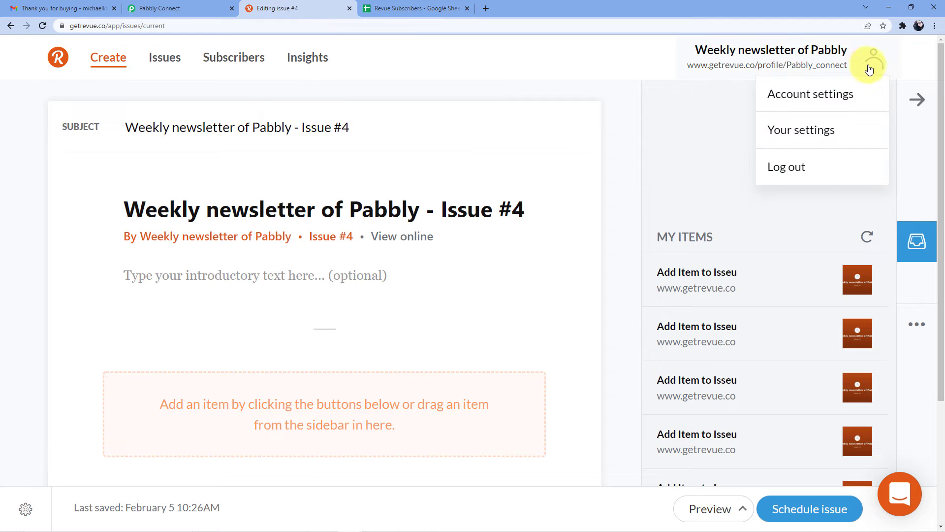
Step: Open Revue's Account settings and go to the Integrations tab
{"action": "left_click", "coordinate": [812, 93]}
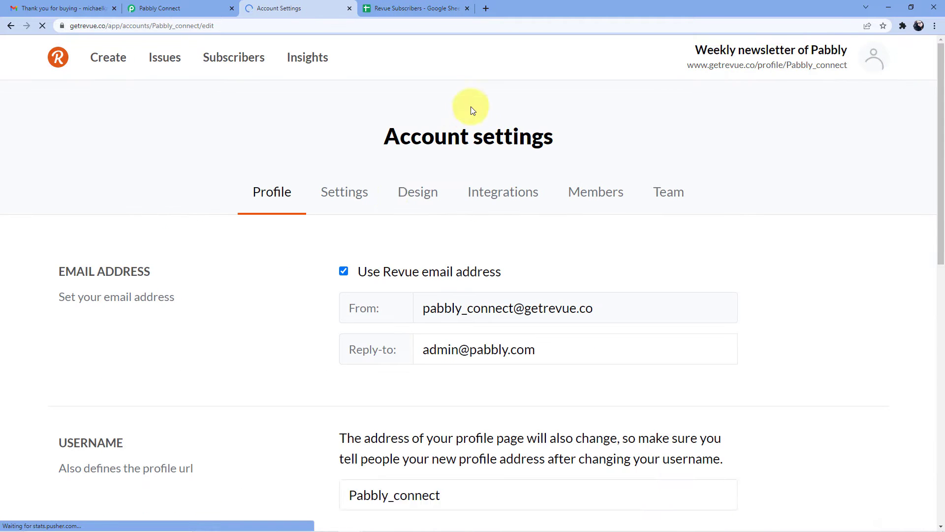
{"action": "scroll", "coordinate": [358, 232], "scroll_direction": "down", "scroll_amount": 1}
{"action": "scroll", "coordinate": [358, 231], "scroll_direction": "down", "scroll_amount": 3}
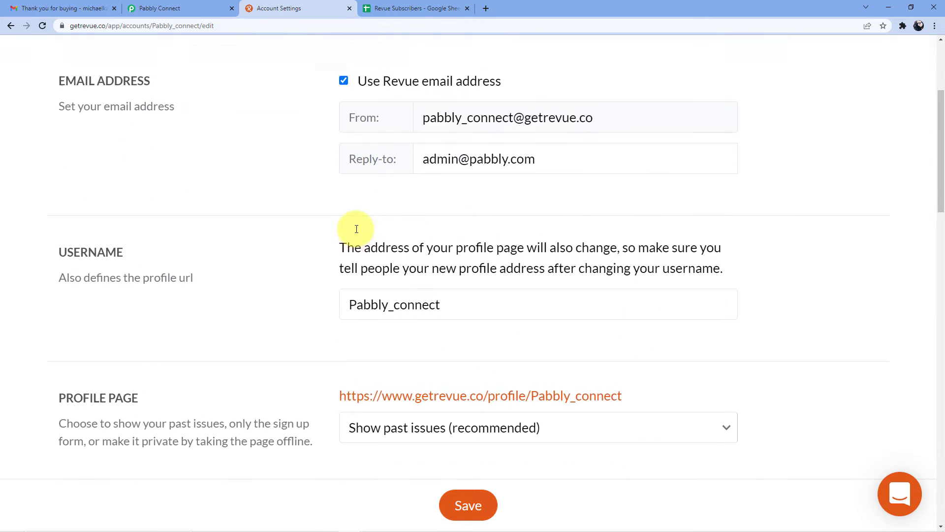
{"action": "scroll", "coordinate": [352, 204], "scroll_direction": "up", "scroll_amount": 4}
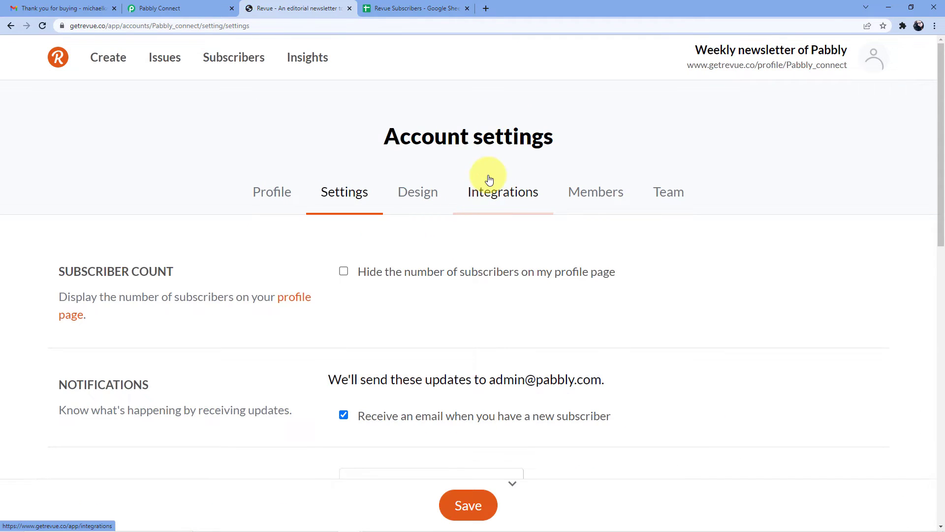
{"action": "left_click", "coordinate": [505, 199]}
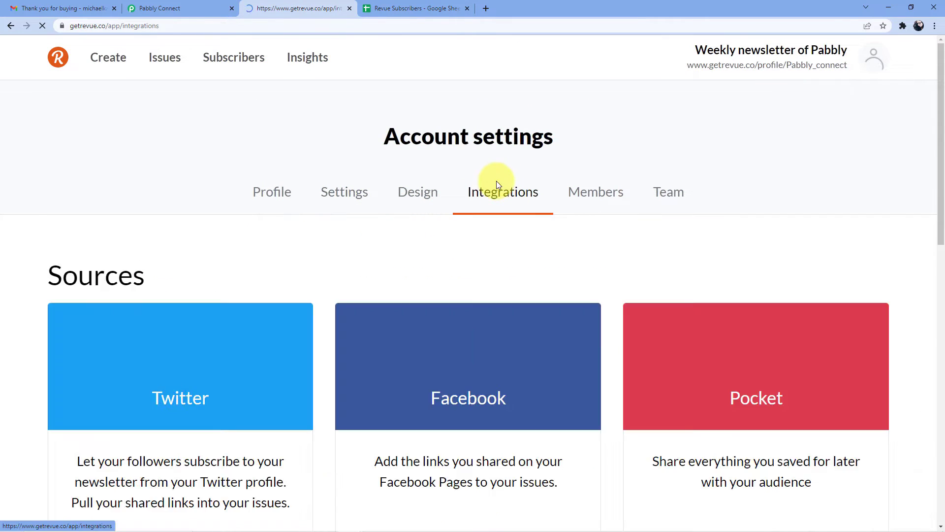
Step: Scroll to the bottom of Integrations and copy the account's API key
{"action": "scroll", "coordinate": [385, 185], "scroll_direction": "down", "scroll_amount": 4}
{"action": "scroll", "coordinate": [385, 183], "scroll_direction": "down", "scroll_amount": 6}
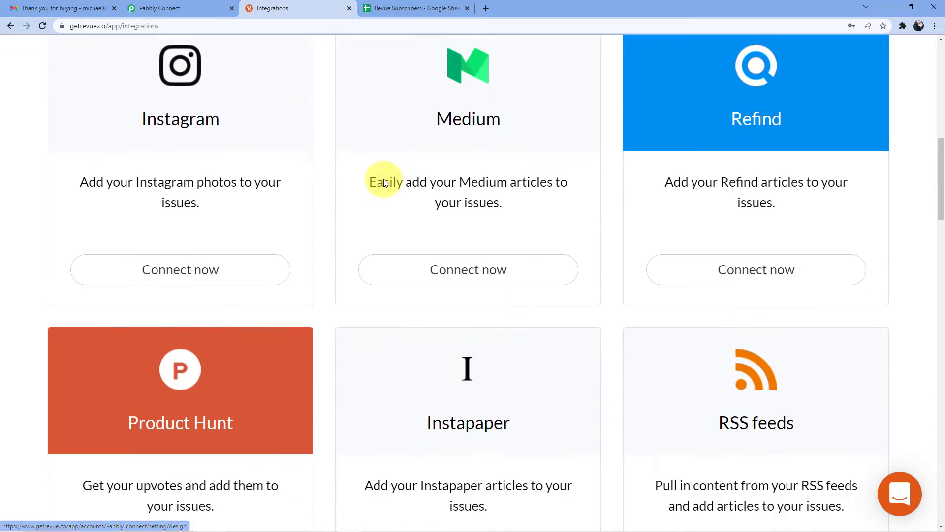
{"action": "scroll", "coordinate": [382, 189], "scroll_direction": "up", "scroll_amount": 1}
{"action": "scroll", "coordinate": [383, 192], "scroll_direction": "up", "scroll_amount": 9}
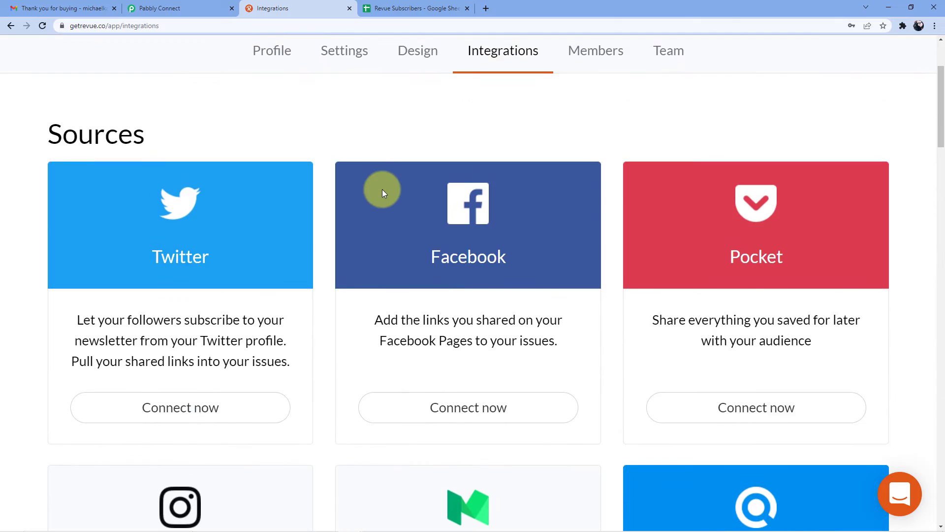
{"action": "scroll", "coordinate": [383, 191], "scroll_direction": "down", "scroll_amount": 15}
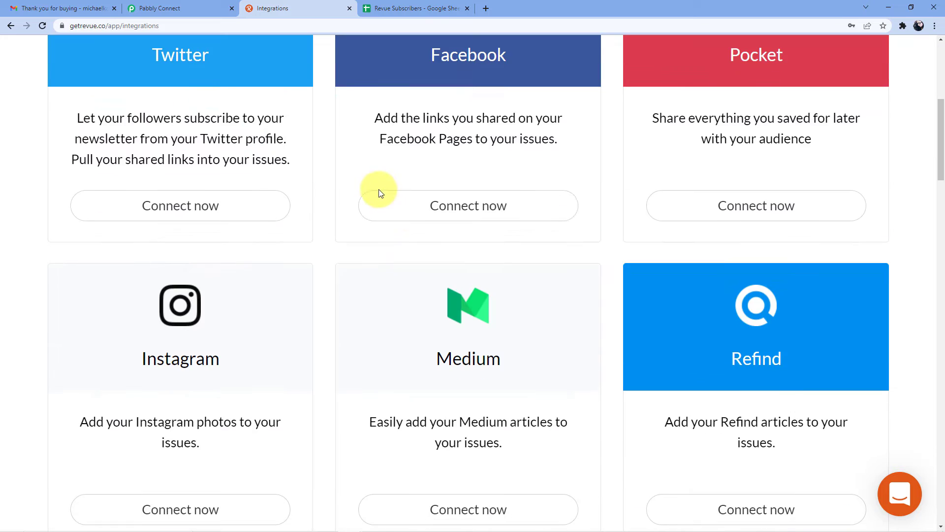
{"action": "scroll", "coordinate": [379, 194], "scroll_direction": "down", "scroll_amount": 10}
{"action": "scroll", "coordinate": [380, 194], "scroll_direction": "up", "scroll_amount": 6}
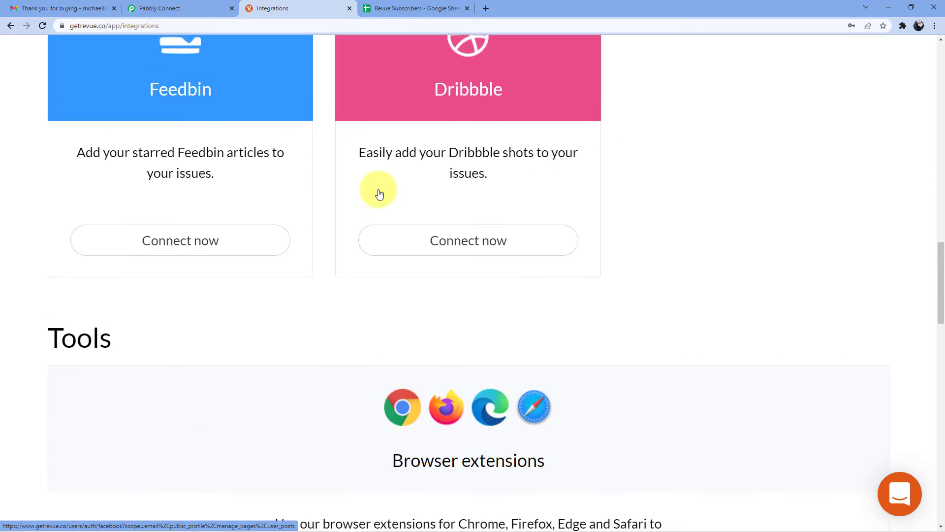
{"action": "scroll", "coordinate": [357, 193], "scroll_direction": "down", "scroll_amount": 6}
{"action": "scroll", "coordinate": [357, 194], "scroll_direction": "down", "scroll_amount": 15}
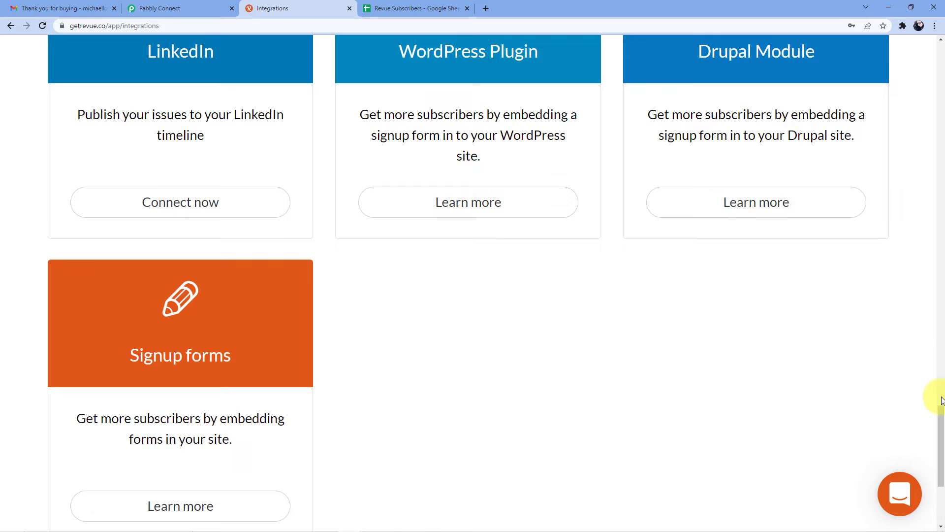
{"action": "left_click_drag", "start_coordinate": [937, 422], "coordinate": [937, 456]}
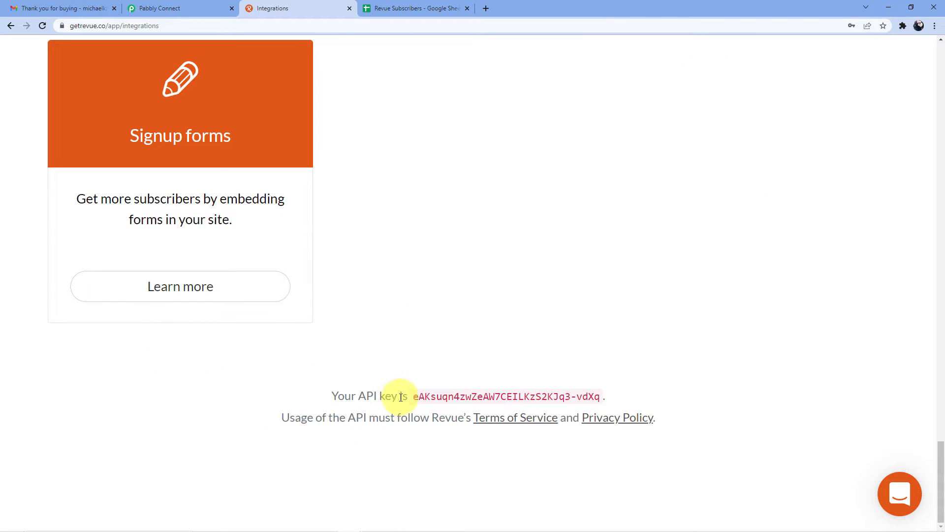
{"action": "left_click_drag", "start_coordinate": [413, 396], "coordinate": [586, 397]}
{"action": "right_click", "coordinate": [585, 400]}
{"action": "left_click", "coordinate": [604, 406]}
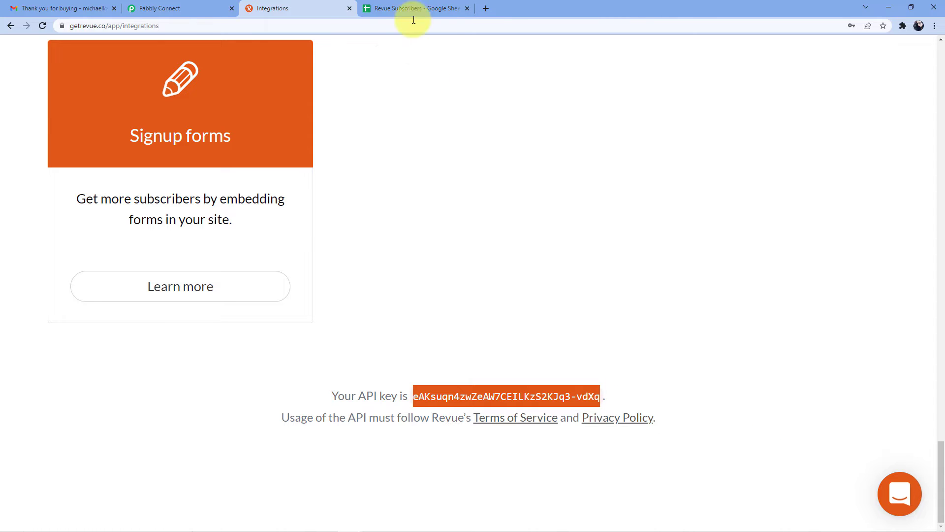
Step: Paste the Revue API key into the API Key field, prefix it with 'Token ', and save
{"action": "left_click", "coordinate": [206, 9]}
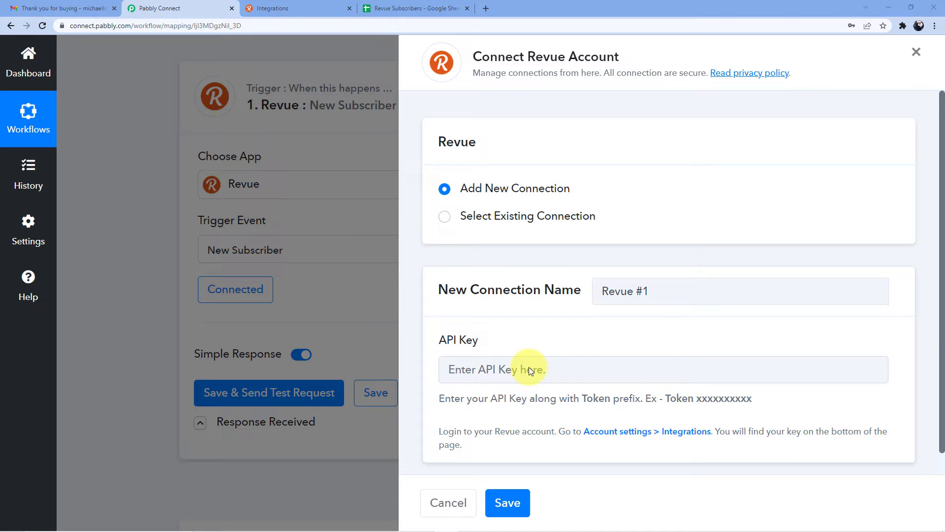
{"action": "left_click", "coordinate": [529, 369]}
{"action": "key", "text": "ctrl+v"}
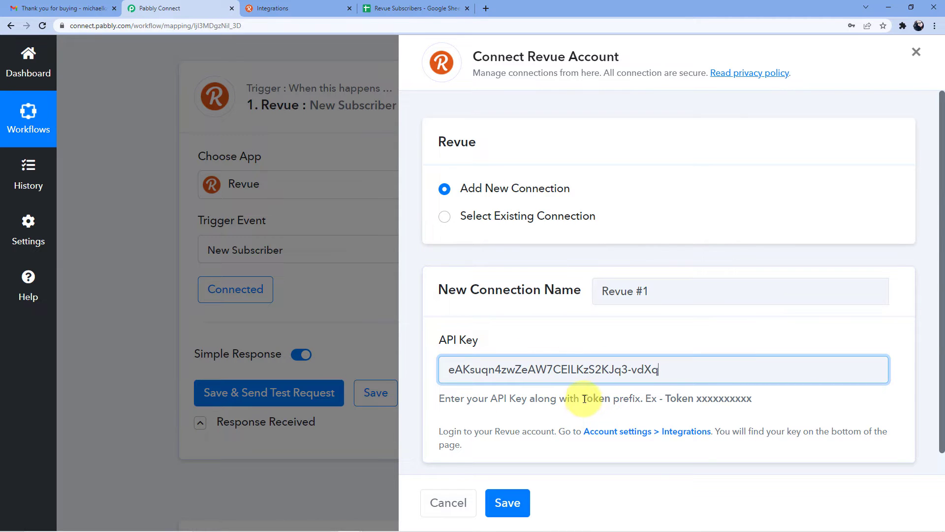
{"action": "left_click_drag", "start_coordinate": [582, 398], "coordinate": [611, 398]}
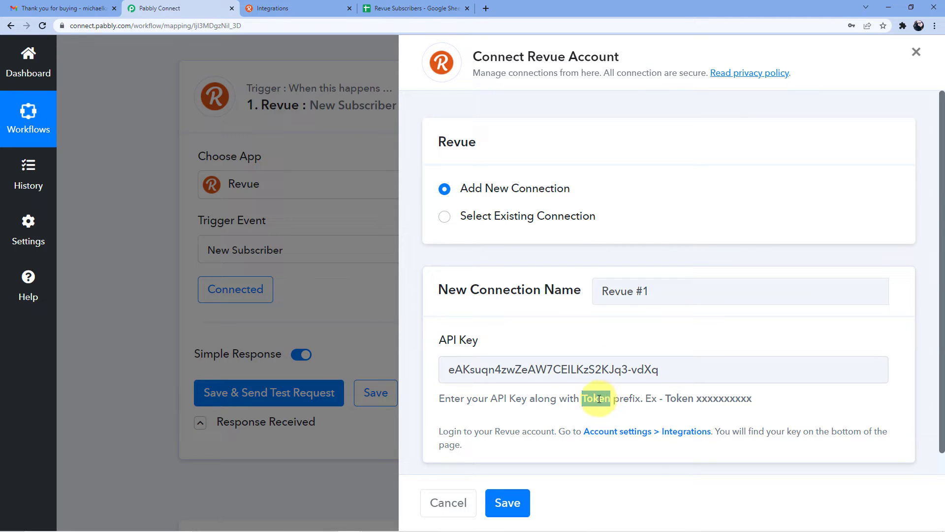
{"action": "right_click", "coordinate": [609, 400]}
{"action": "left_click", "coordinate": [616, 408]}
{"action": "left_click", "coordinate": [446, 371]}
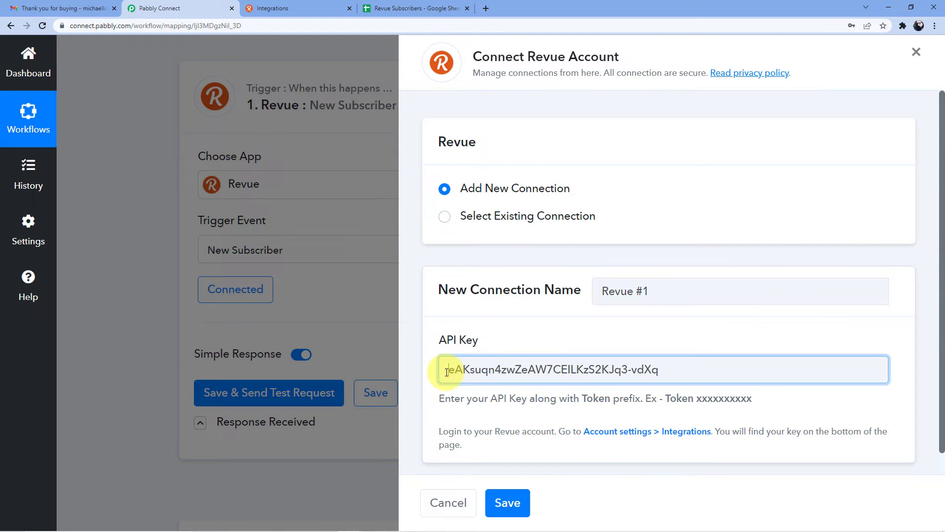
{"action": "key", "text": "ctrl+v"}
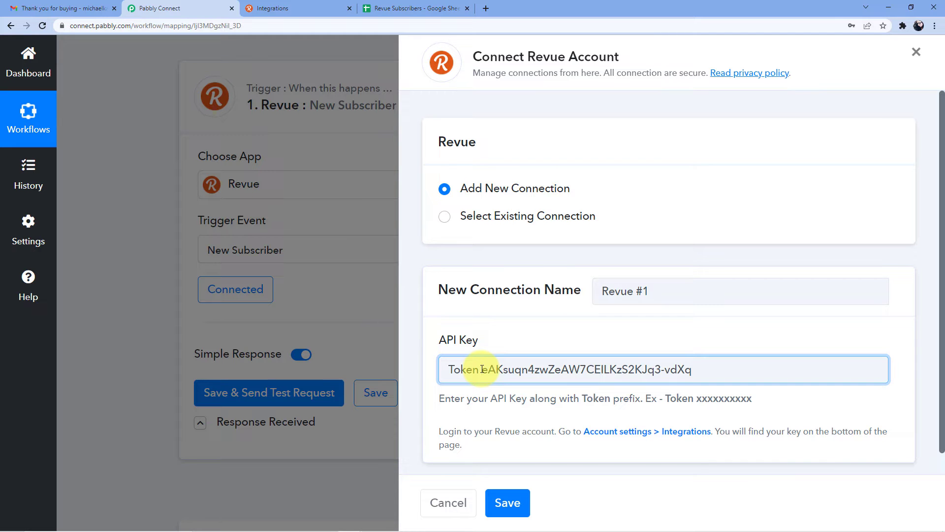
{"action": "left_click", "coordinate": [511, 502]}
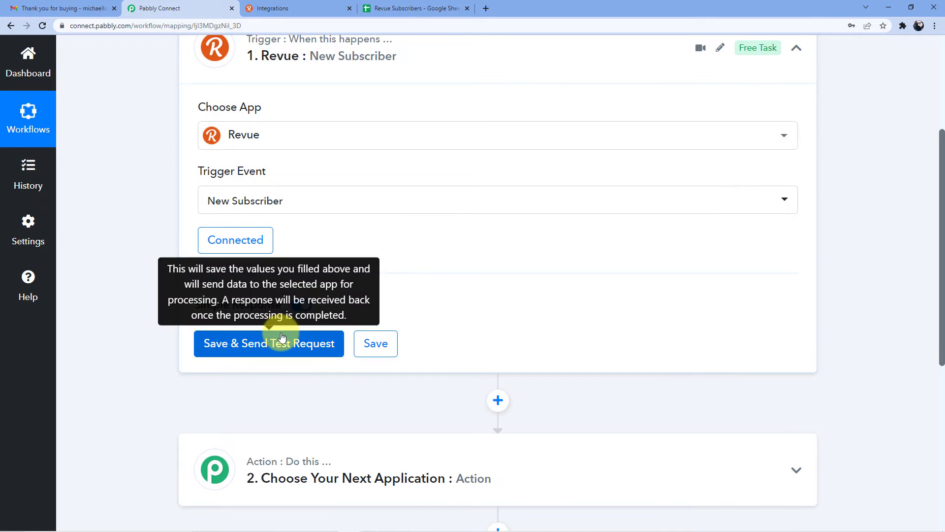
Step: Save and send a test request, checking the returned subscriber Email, First Name and Last Name
{"action": "left_click", "coordinate": [279, 340]}
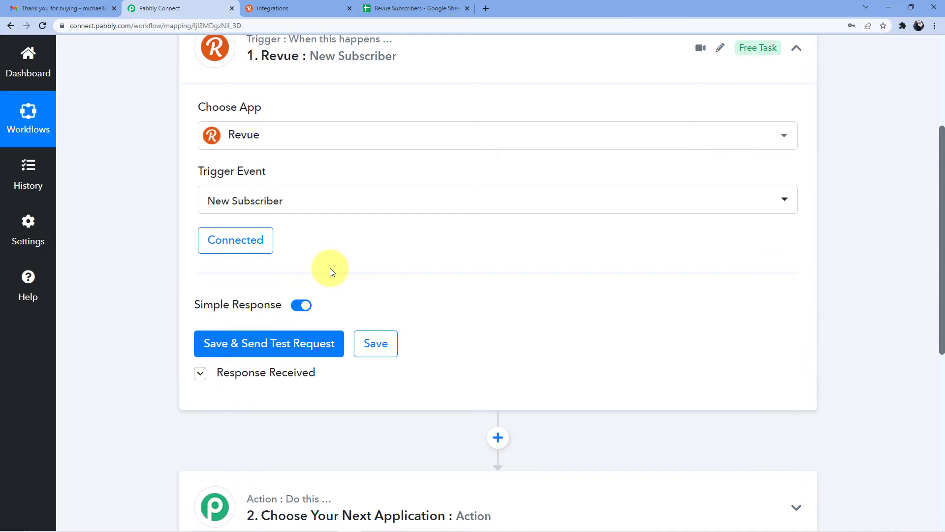
{"action": "scroll", "coordinate": [330, 267], "scroll_direction": "down", "scroll_amount": 5}
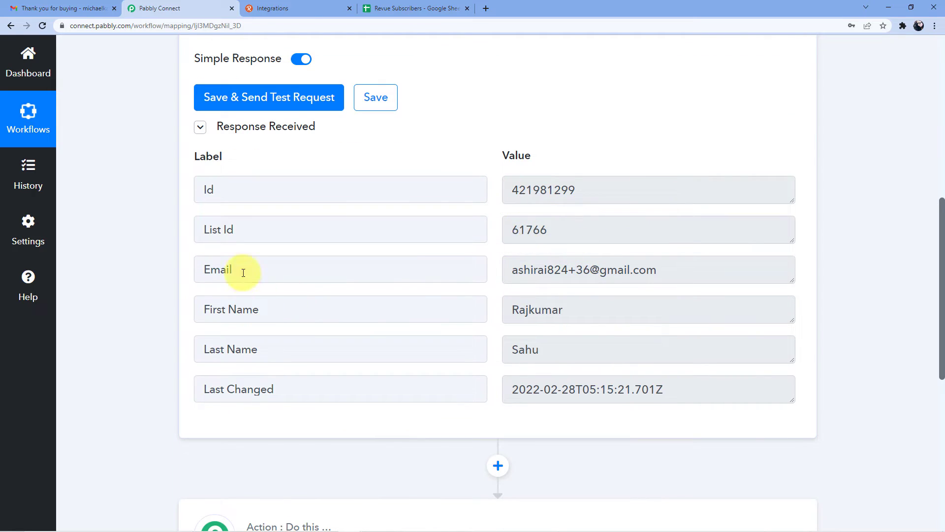
{"action": "left_click_drag", "start_coordinate": [515, 270], "coordinate": [587, 272]}
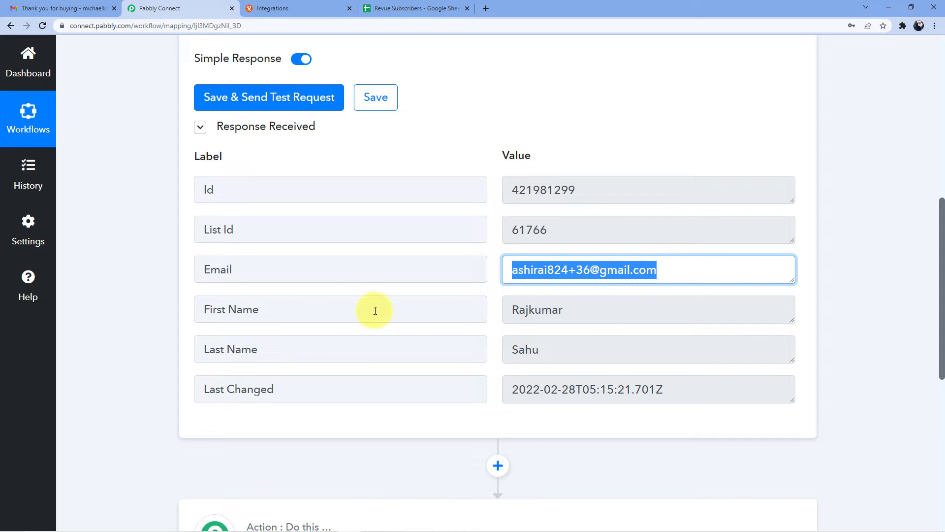
{"action": "left_click_drag", "start_coordinate": [512, 315], "coordinate": [535, 338]}
{"action": "double_click", "coordinate": [514, 348]}
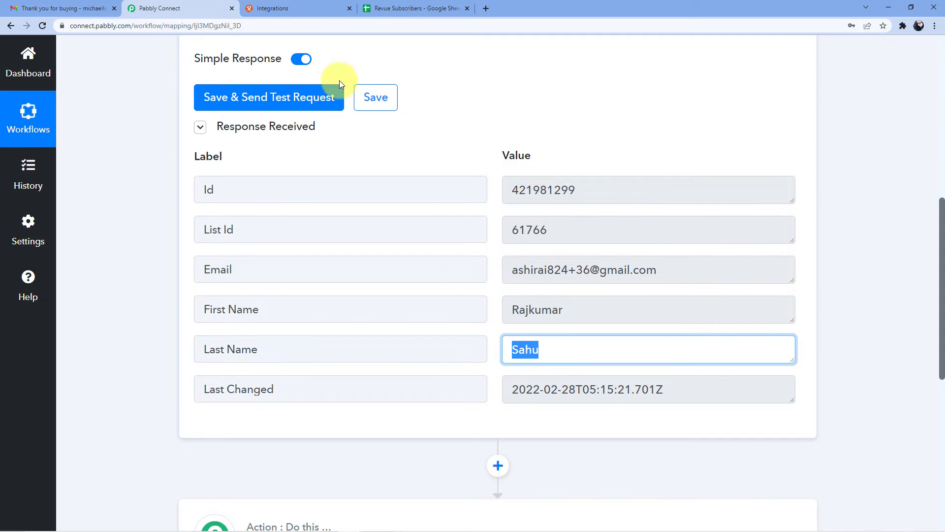
{"action": "left_click", "coordinate": [299, 5]}
{"action": "scroll", "coordinate": [237, 157], "scroll_direction": "up", "scroll_amount": 10}
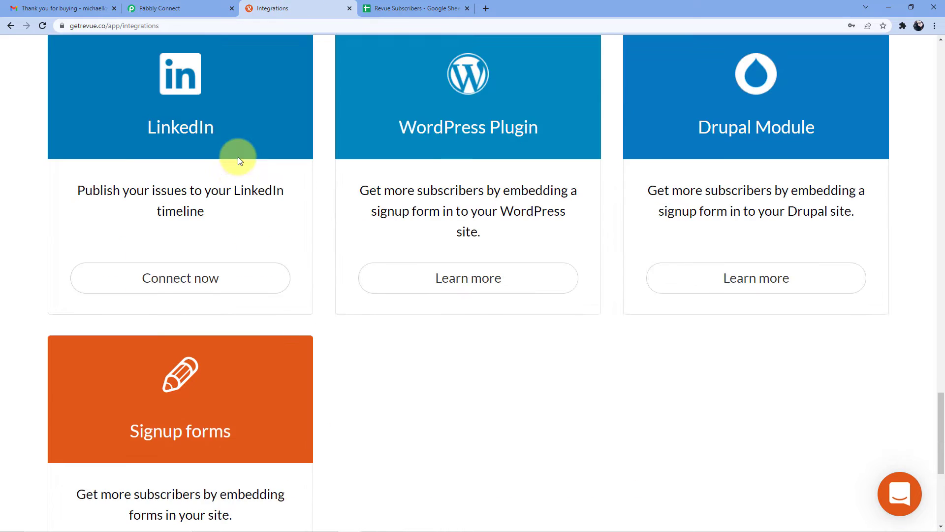
Step: Open Revue's Subscribers list and inspect the newest subscriber's details and subscription date
{"action": "scroll", "coordinate": [937, 147], "scroll_direction": "up", "scroll_amount": 5}
{"action": "scroll", "coordinate": [940, 140], "scroll_direction": "up", "scroll_amount": 5}
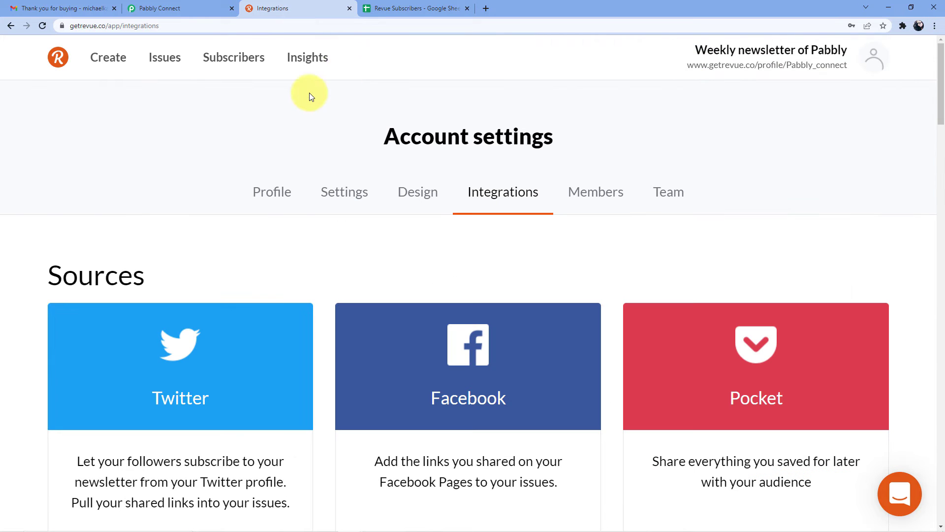
{"action": "left_click", "coordinate": [248, 64]}
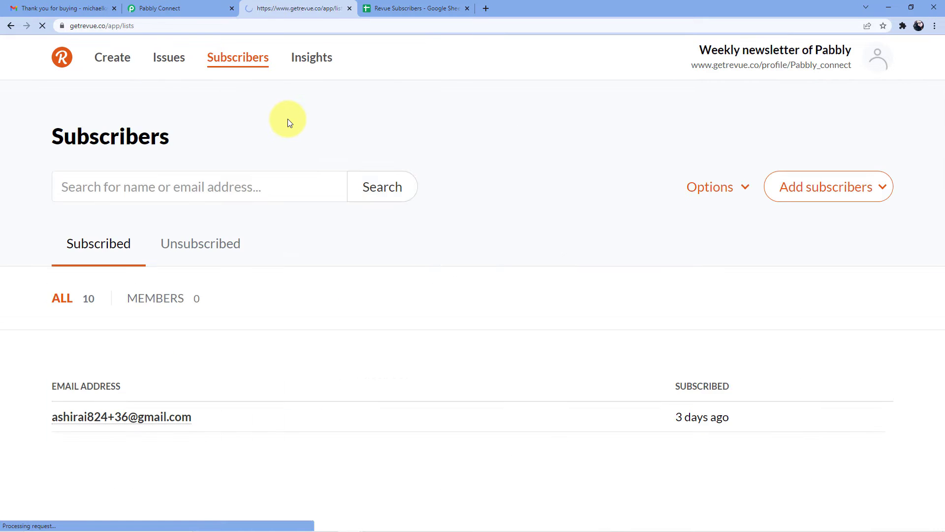
{"action": "scroll", "coordinate": [345, 203], "scroll_direction": "down", "scroll_amount": 4}
{"action": "left_click", "coordinate": [169, 219]}
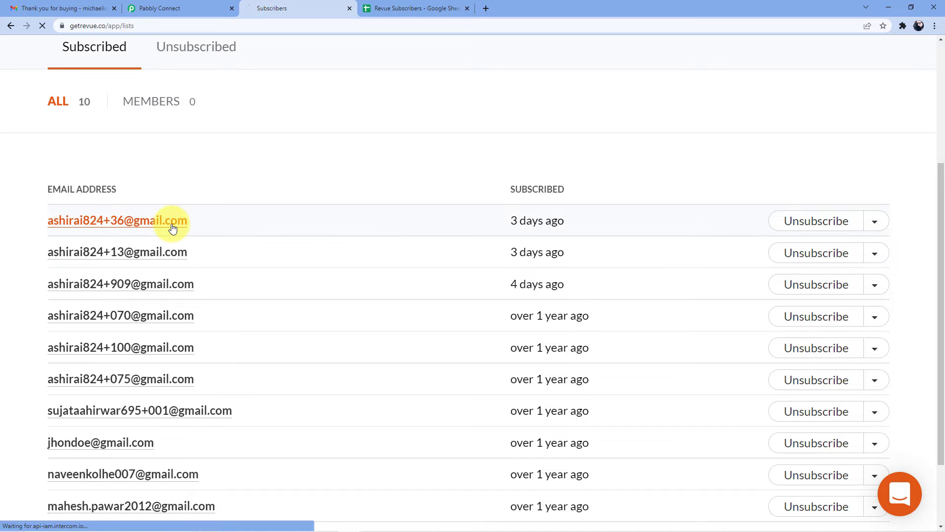
{"action": "scroll", "coordinate": [470, 260], "scroll_direction": "down", "scroll_amount": 2}
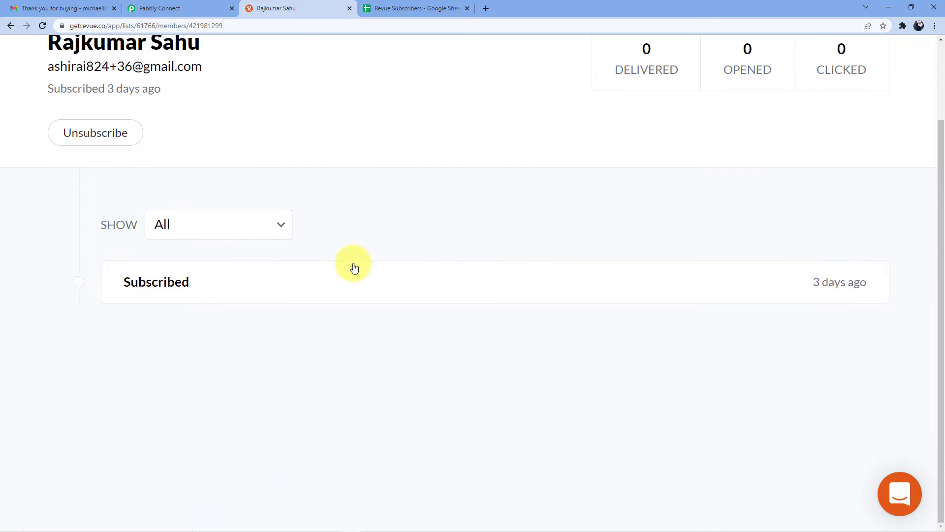
{"action": "left_click", "coordinate": [234, 284]}
{"action": "left_click", "coordinate": [311, 292]}
{"action": "scroll", "coordinate": [246, 249], "scroll_direction": "up", "scroll_amount": 2}
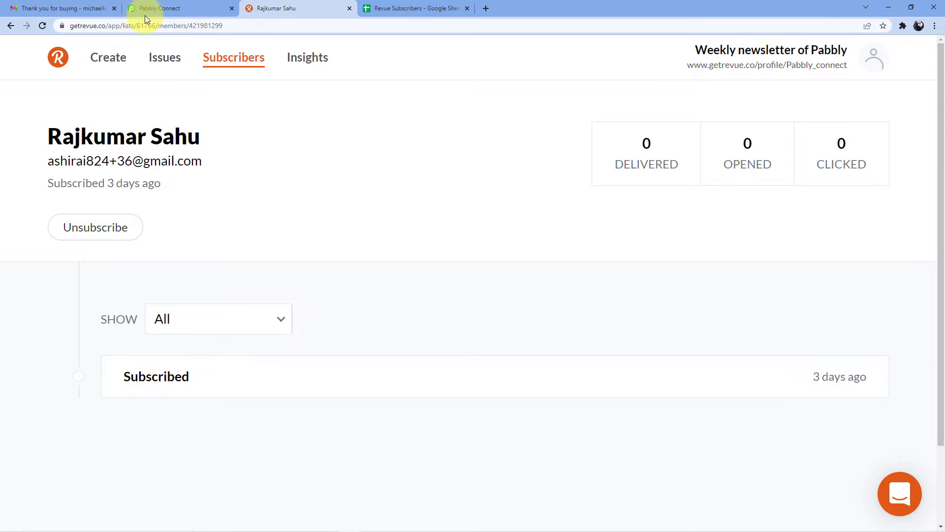
Step: Compare with the Pabbly test data, return to the Subscribers list, and resend the trigger test
{"action": "left_click", "coordinate": [198, 6]}
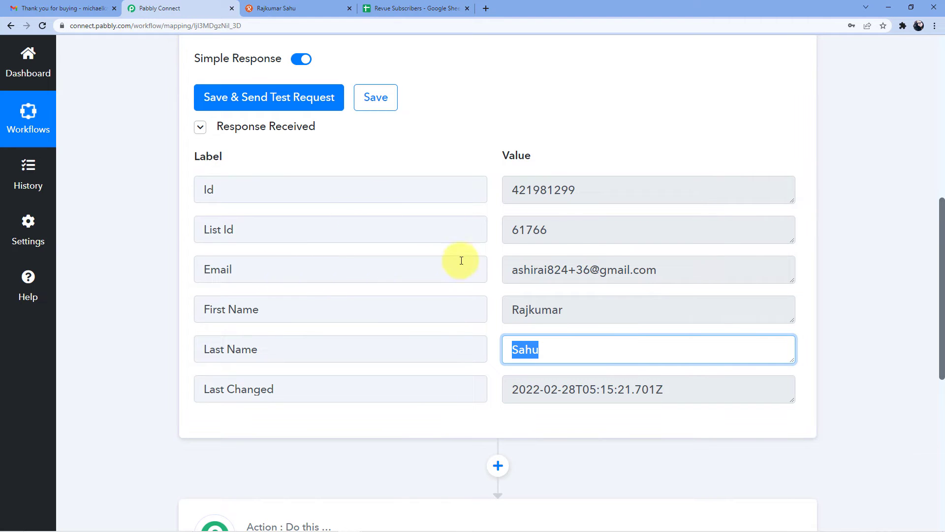
{"action": "scroll", "coordinate": [283, 116], "scroll_direction": "up", "scroll_amount": 2}
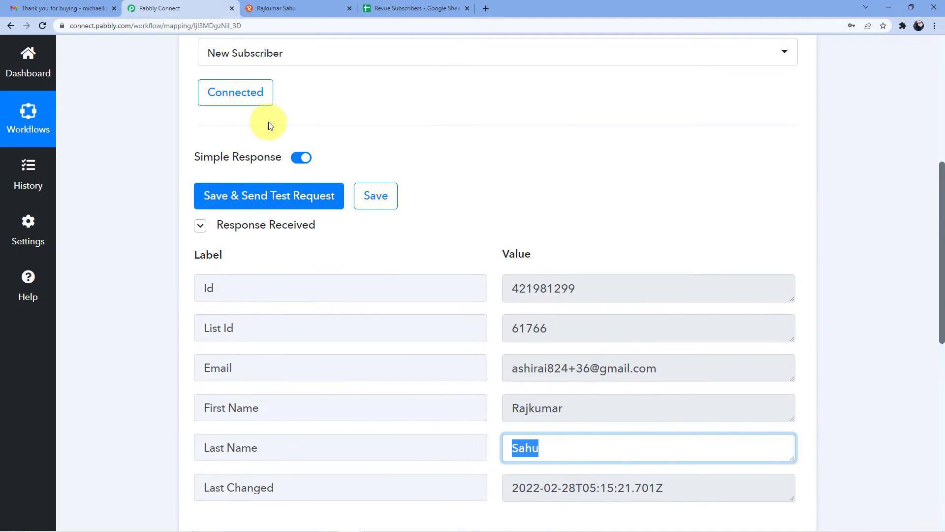
{"action": "left_click", "coordinate": [261, 11]}
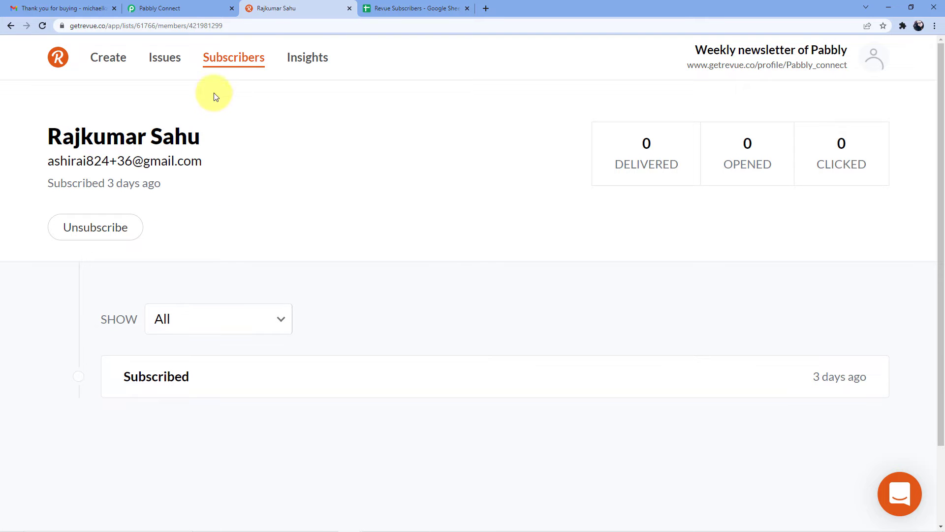
{"action": "left_click", "coordinate": [11, 26]}
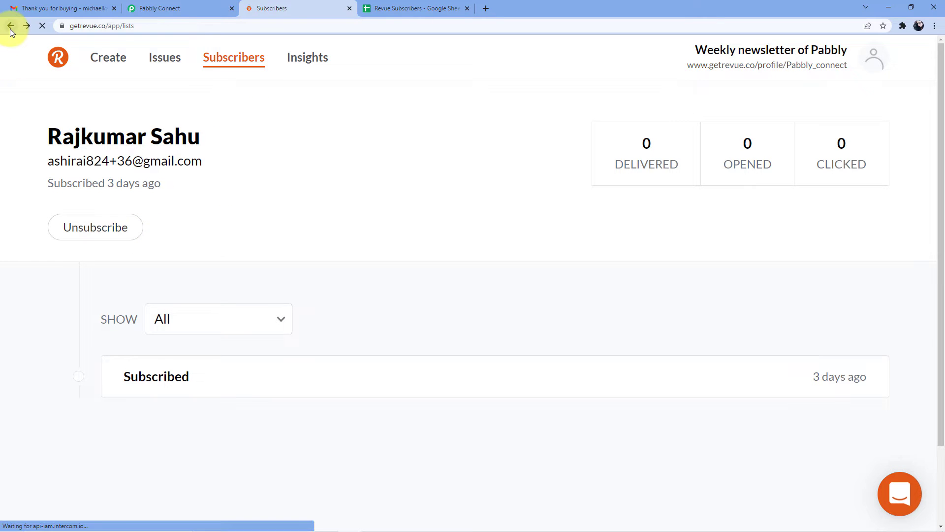
{"action": "left_click", "coordinate": [178, 8]}
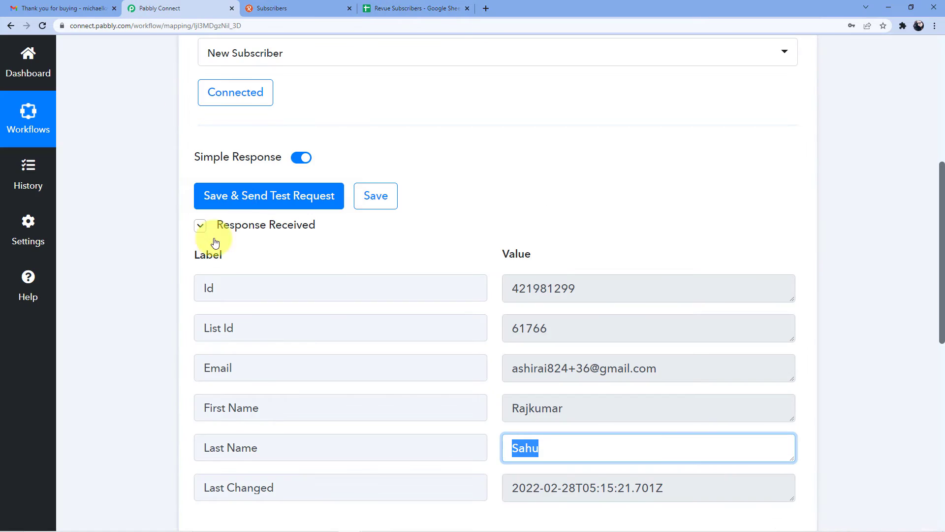
{"action": "left_click", "coordinate": [231, 196]}
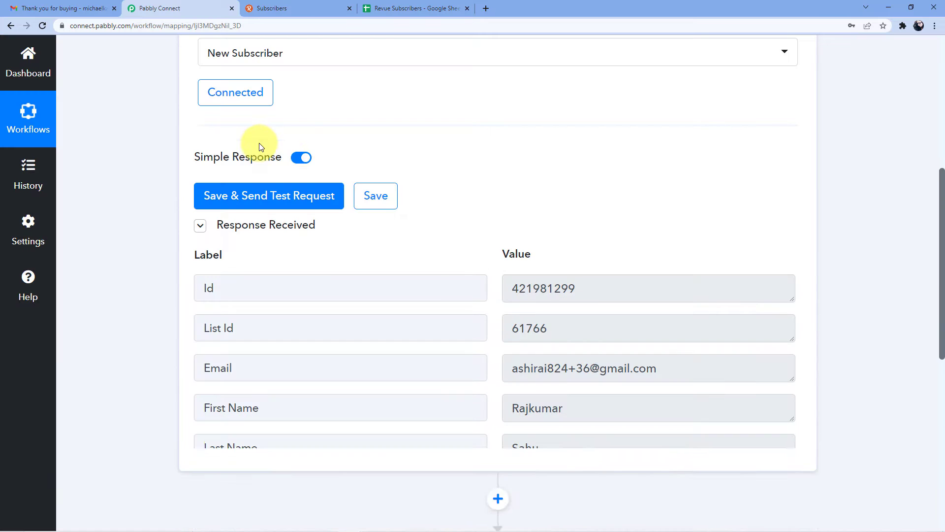
{"action": "scroll", "coordinate": [257, 143], "scroll_direction": "up", "scroll_amount": 3}
{"action": "left_click", "coordinate": [296, 8]}
{"action": "scroll", "coordinate": [334, 201], "scroll_direction": "up", "scroll_amount": 3}
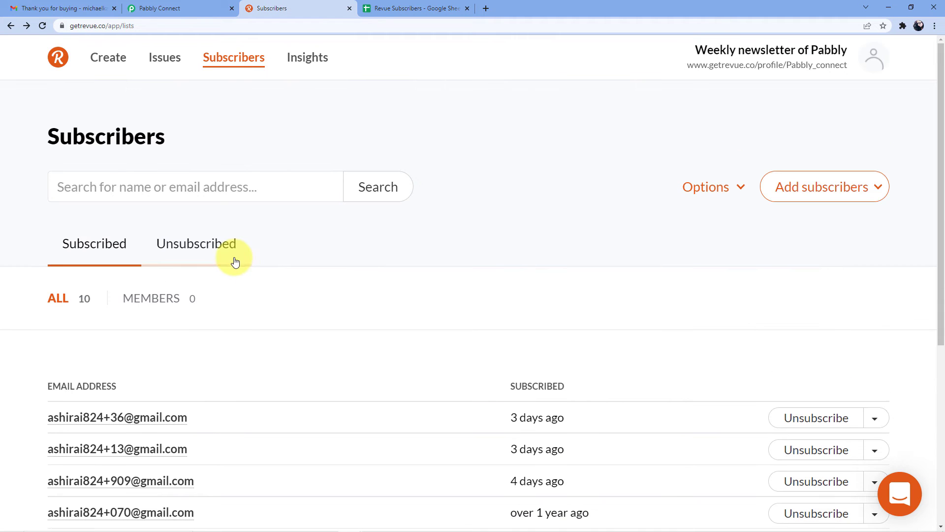
Step: Open Revue's manual add-subscriber form and enter the new subscriber's email address
{"action": "left_click", "coordinate": [788, 186]}
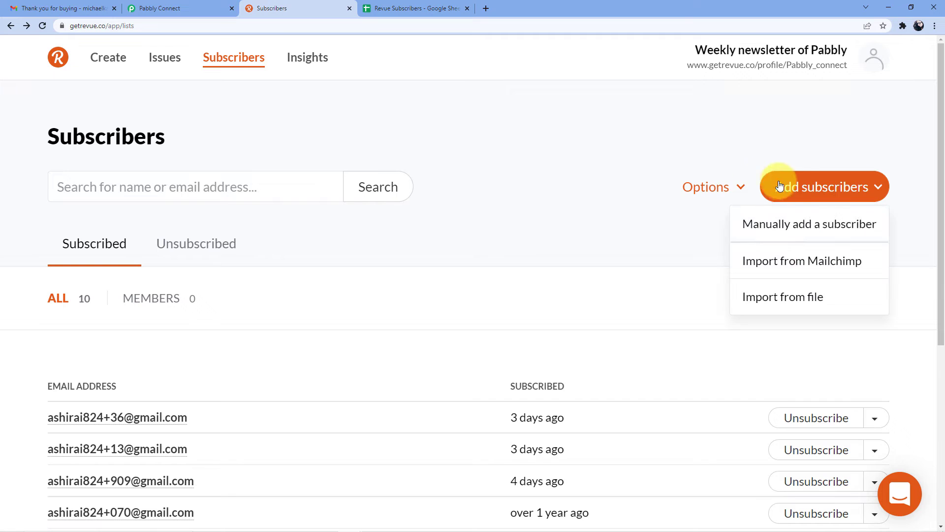
{"action": "left_click", "coordinate": [786, 224]}
{"action": "left_click", "coordinate": [375, 231]}
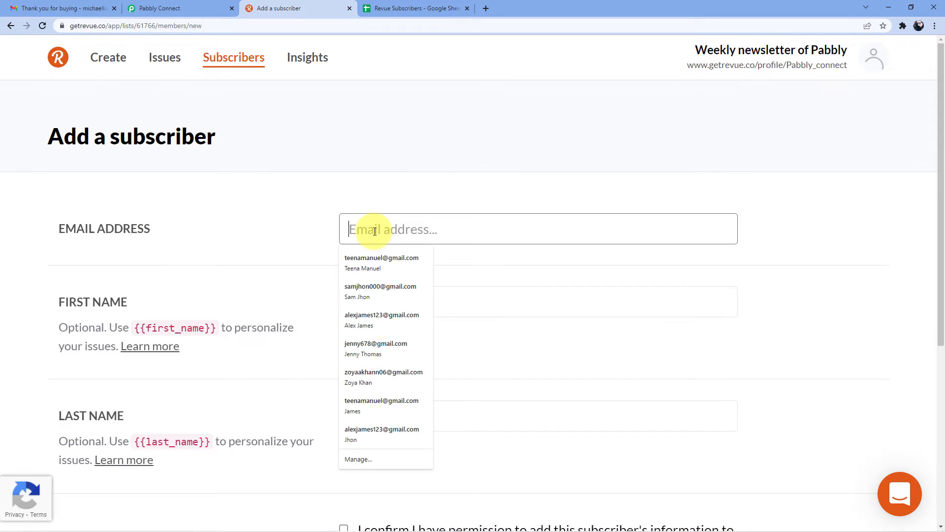
{"action": "type", "text": "arpit"}
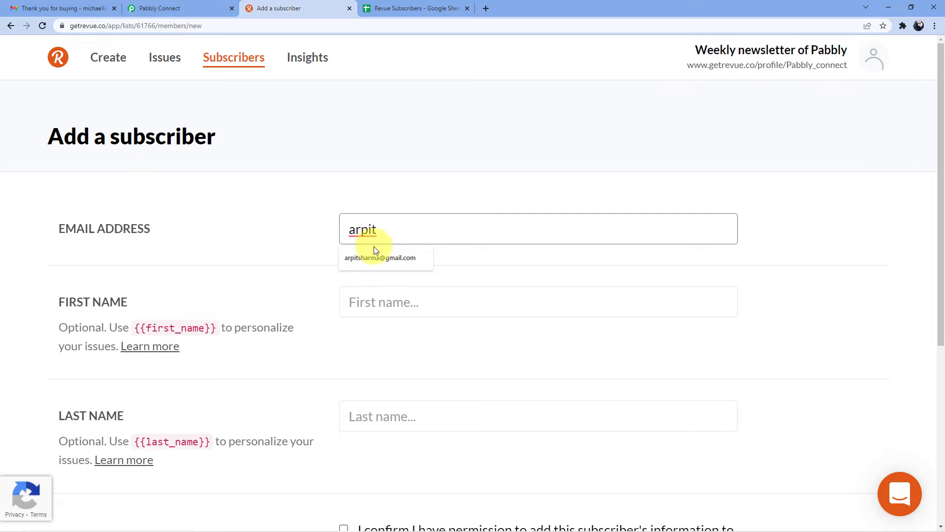
{"action": "left_click", "coordinate": [374, 254]}
Step: Enter the subscriber's first and last name and submit, bringing Revue to 11 subscribers
{"action": "left_click", "coordinate": [384, 300]}
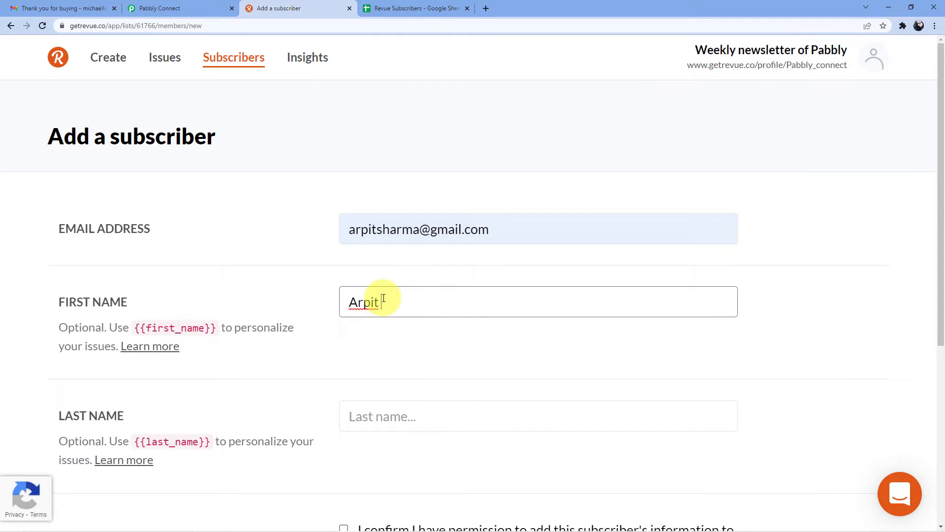
{"action": "left_click", "coordinate": [380, 411]}
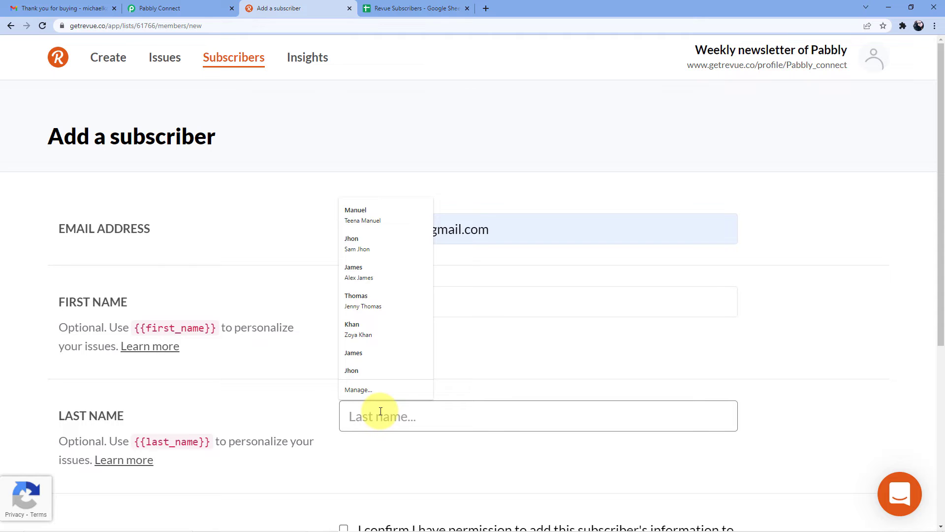
{"action": "scroll", "coordinate": [348, 327], "scroll_direction": "down", "scroll_amount": 5}
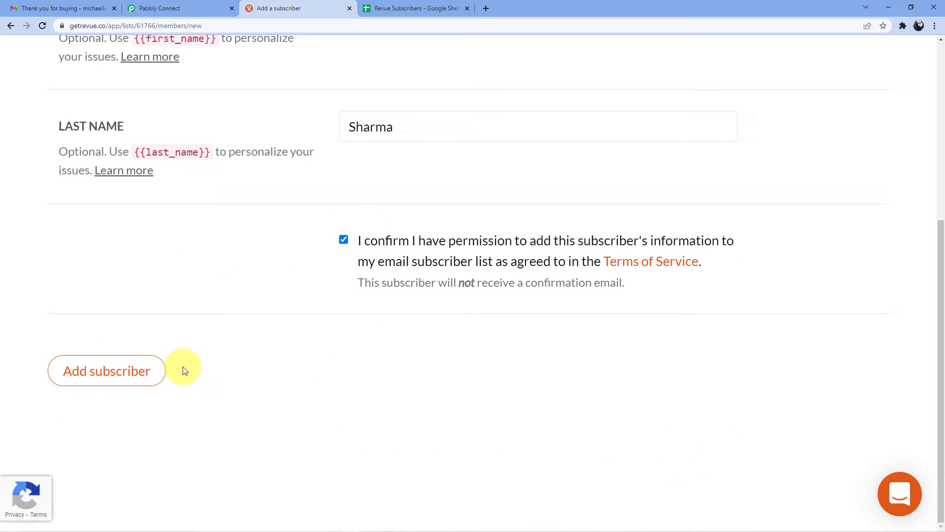
{"action": "left_click", "coordinate": [122, 372]}
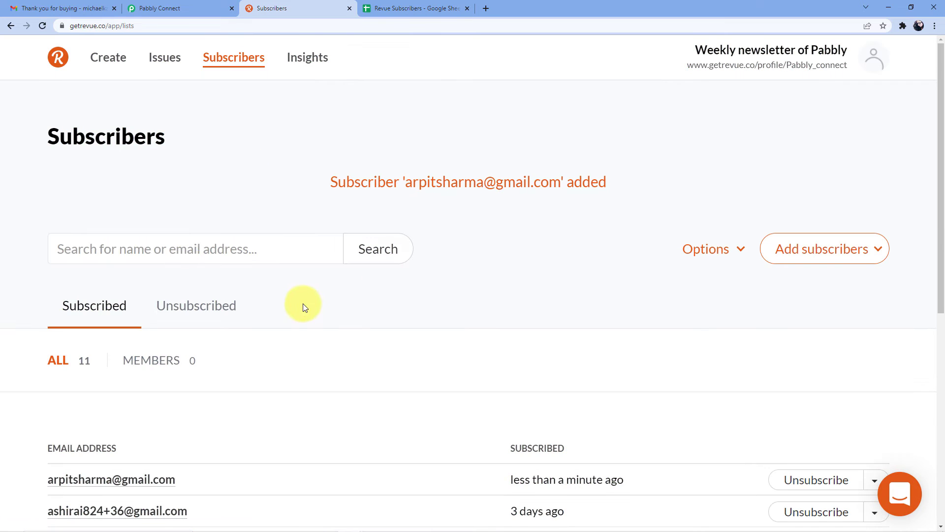
{"action": "scroll", "coordinate": [295, 303], "scroll_direction": "down", "scroll_amount": 5}
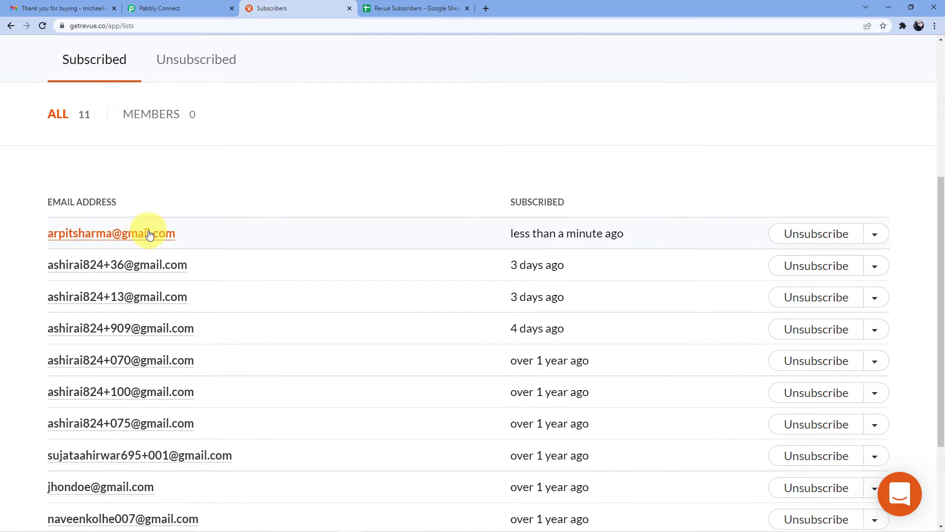
{"action": "left_click", "coordinate": [166, 6]}
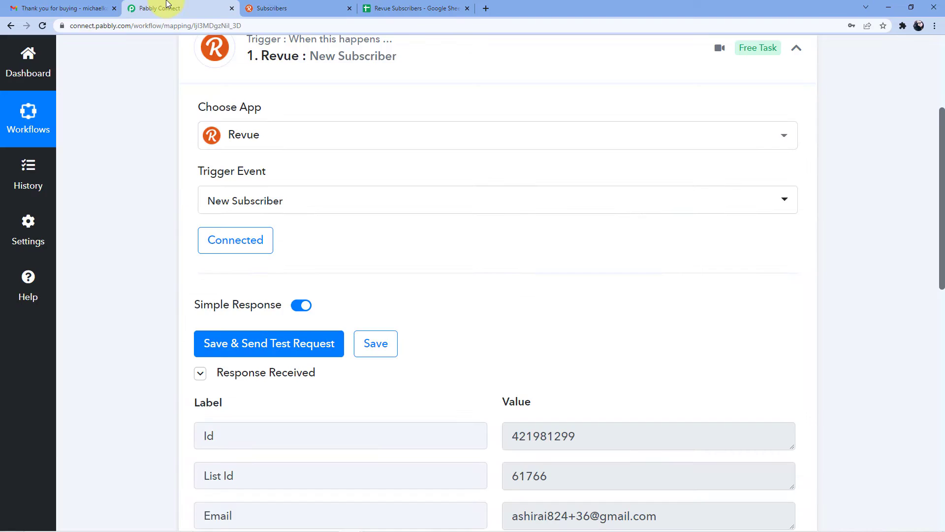
Step: Resend the Revue trigger test and check the fetched email, first name and last name values
{"action": "scroll", "coordinate": [377, 201], "scroll_direction": "down", "scroll_amount": 4}
{"action": "left_click", "coordinate": [307, 146]}
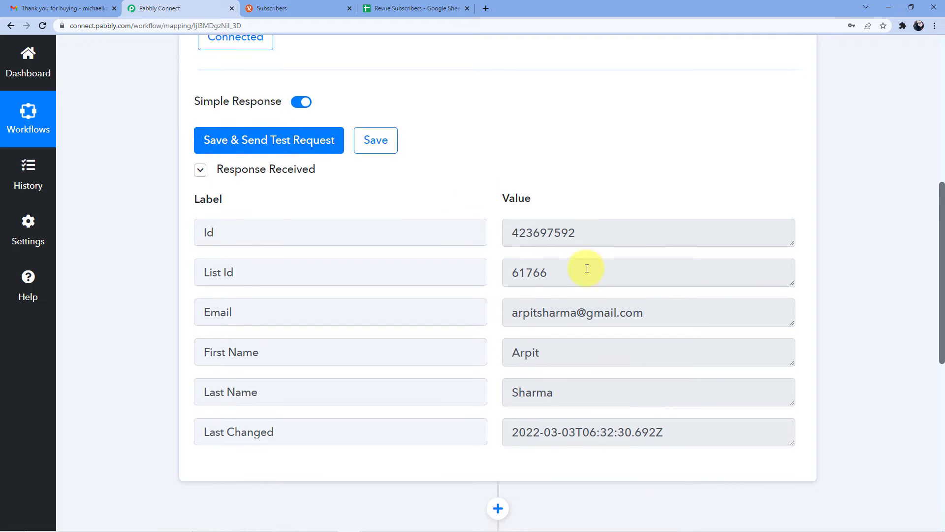
{"action": "scroll", "coordinate": [517, 239], "scroll_direction": "down", "scroll_amount": 2}
{"action": "left_click_drag", "start_coordinate": [514, 221], "coordinate": [633, 226]}
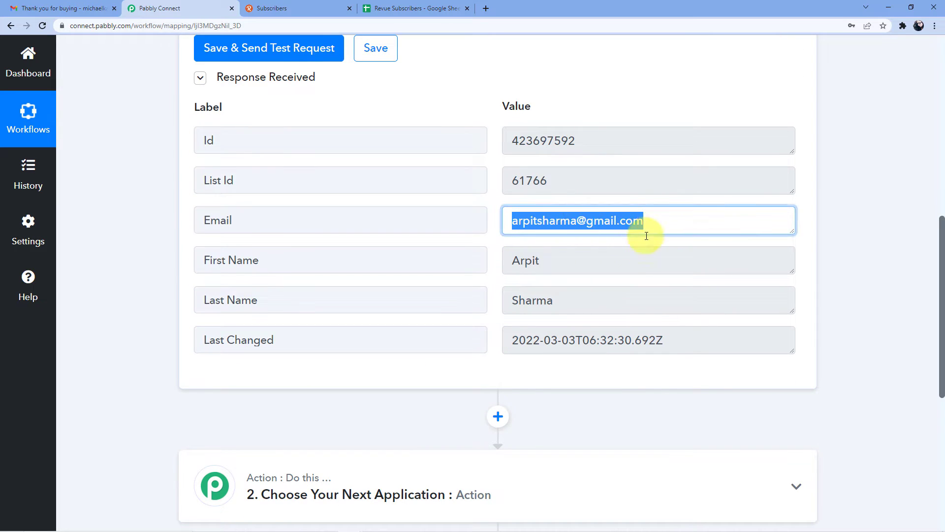
{"action": "left_click_drag", "start_coordinate": [512, 264], "coordinate": [567, 264]}
{"action": "left_click_drag", "start_coordinate": [513, 298], "coordinate": [566, 302]}
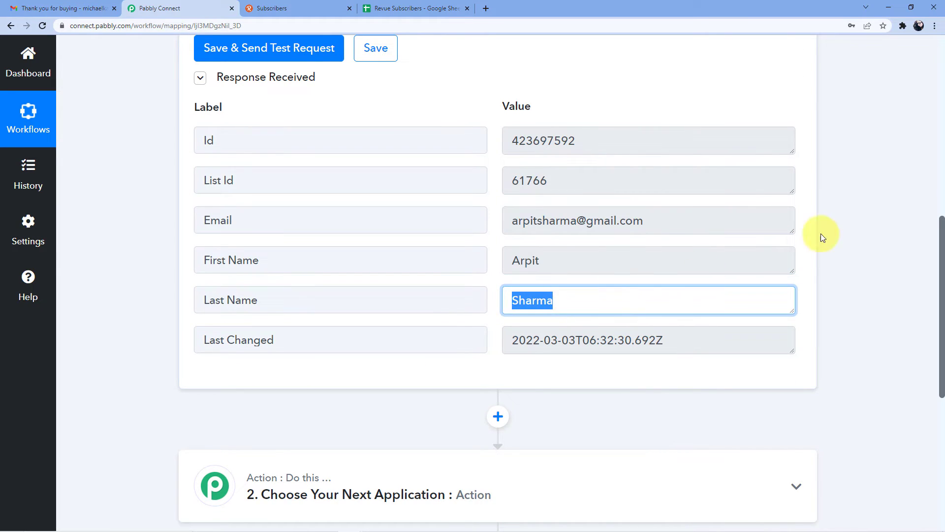
{"action": "left_click", "coordinate": [860, 206]}
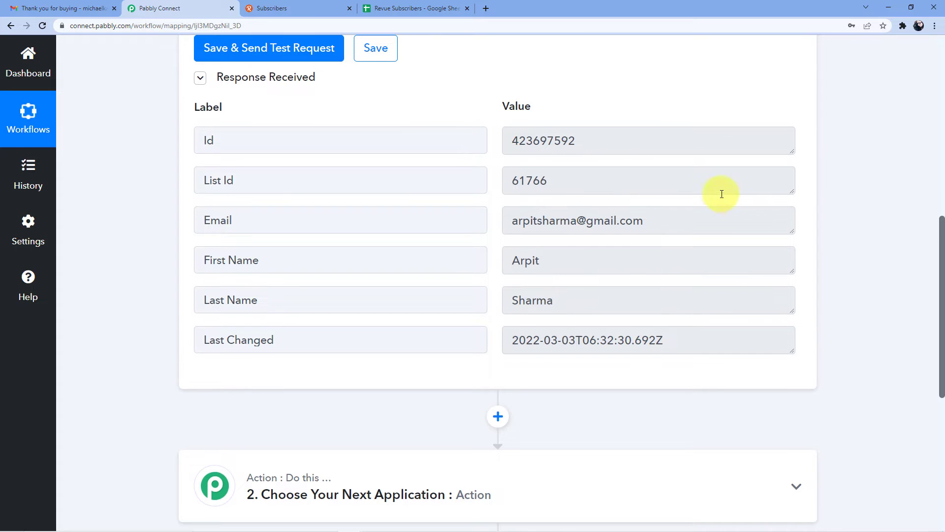
{"action": "scroll", "coordinate": [590, 254], "scroll_direction": "down", "scroll_amount": 2}
{"action": "scroll", "coordinate": [634, 310], "scroll_direction": "up", "scroll_amount": 2}
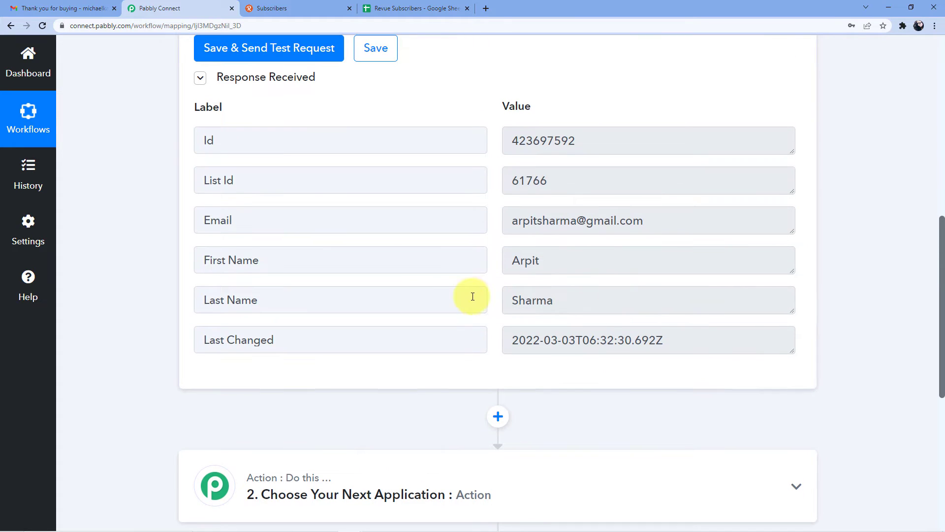
{"action": "scroll", "coordinate": [468, 293], "scroll_direction": "up", "scroll_amount": 3}
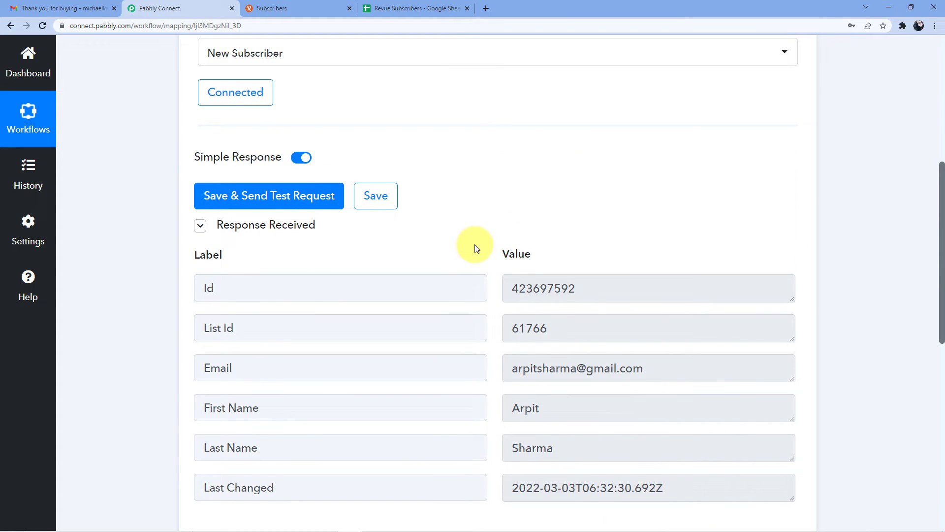
{"action": "scroll", "coordinate": [475, 244], "scroll_direction": "down", "scroll_amount": 7}
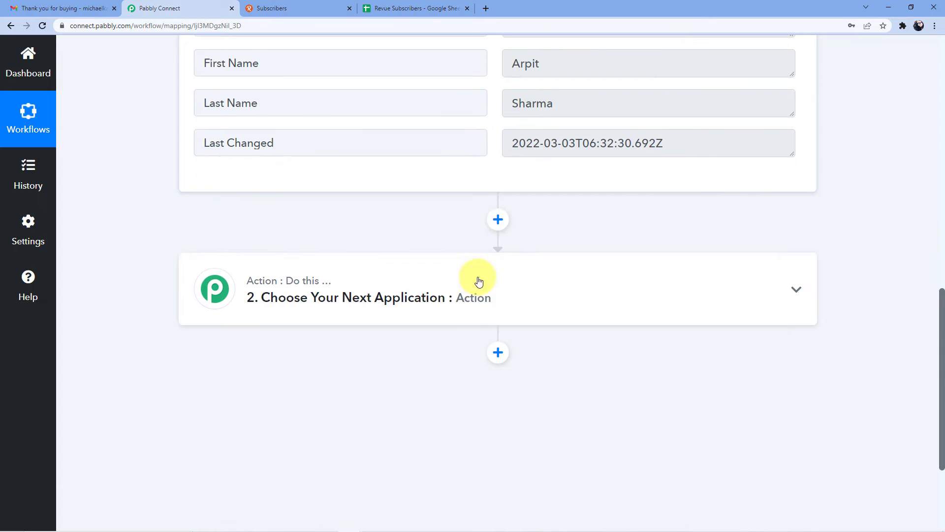
Step: Set the next action step to Google Sheets with the Add New Row event
{"action": "left_click", "coordinate": [435, 295]}
{"action": "left_click", "coordinate": [363, 283]}
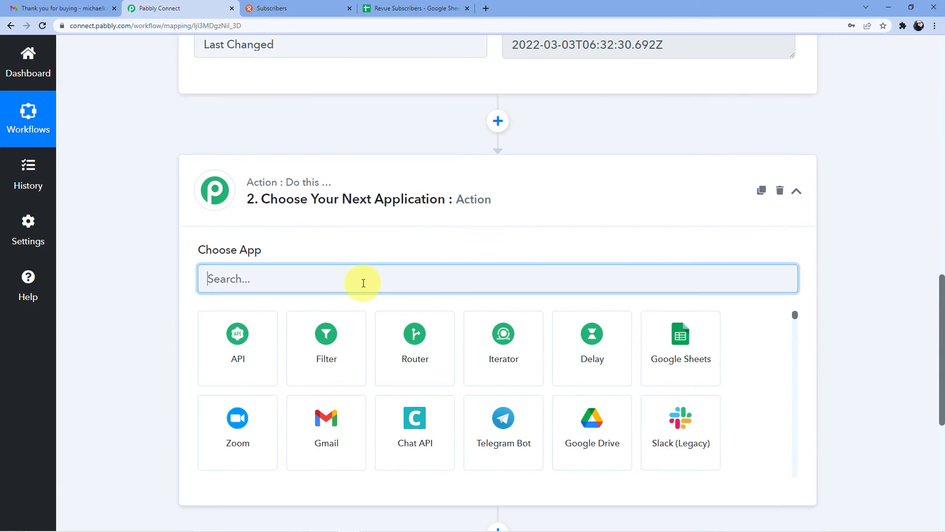
{"action": "type", "text": "Google"}
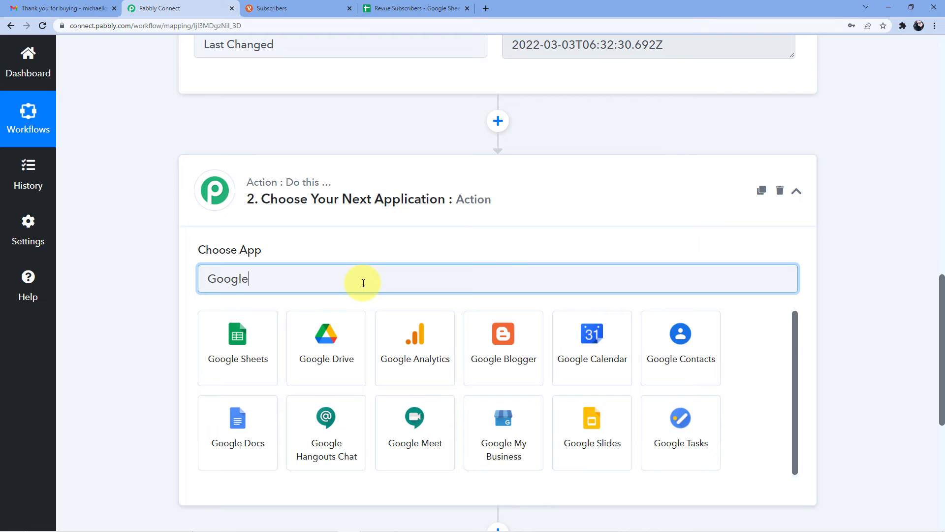
{"action": "left_click", "coordinate": [268, 350]}
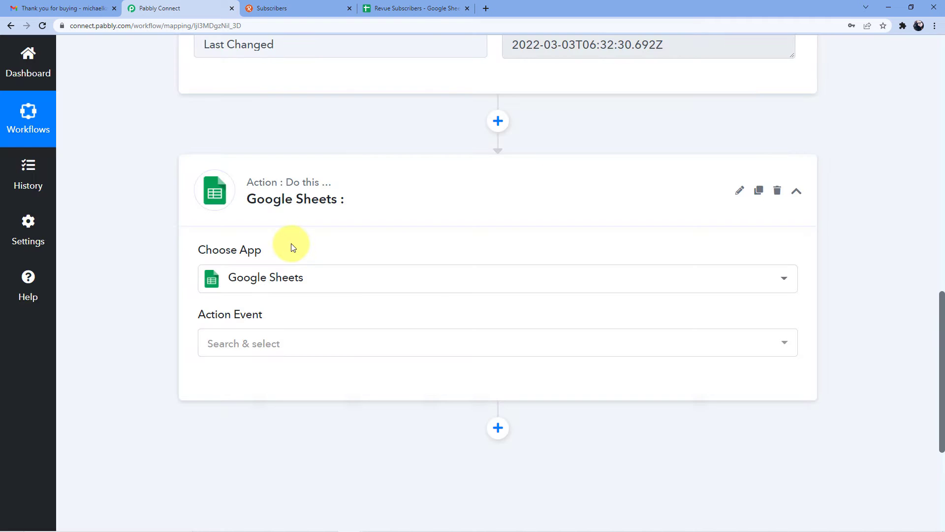
{"action": "left_click", "coordinate": [265, 246]}
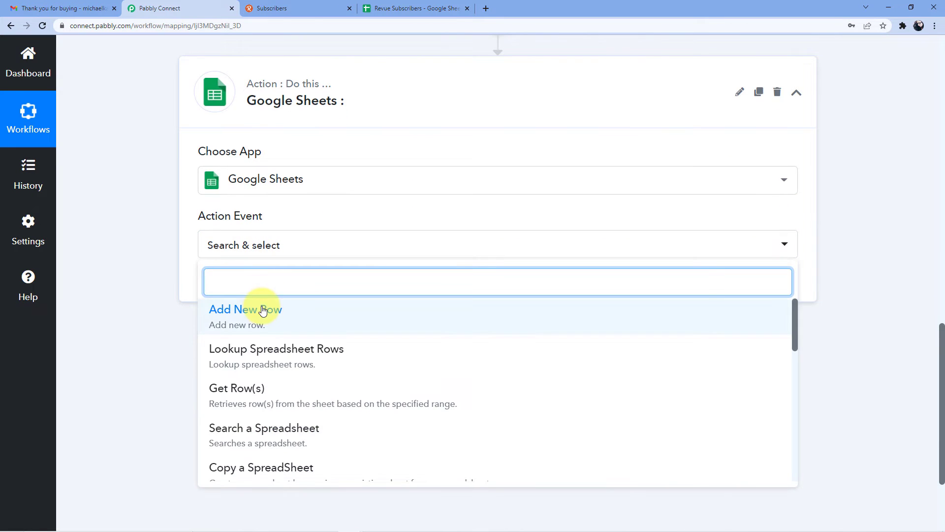
{"action": "left_click", "coordinate": [261, 310]}
Step: Create a new Google Sheets connection and authorize Pabbly Connect with a Google account
{"action": "left_click", "coordinate": [228, 284]}
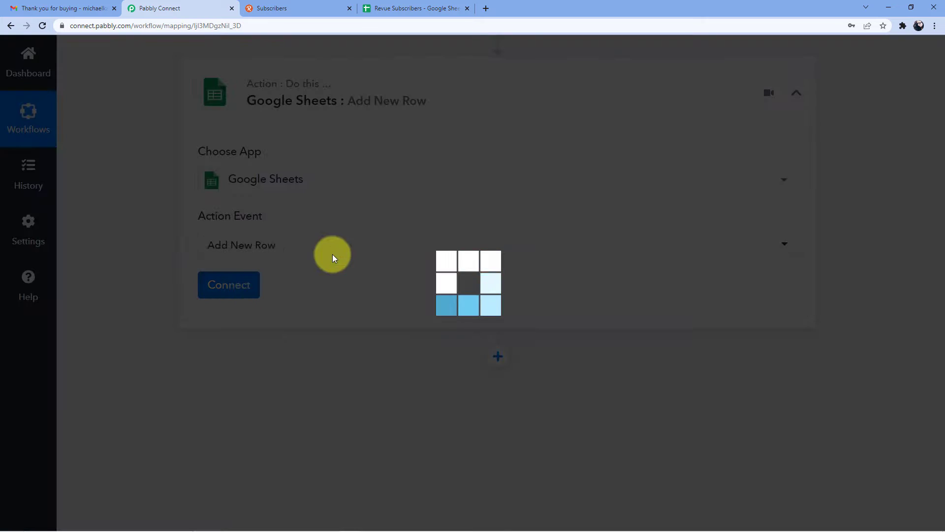
{"action": "left_click", "coordinate": [517, 188]}
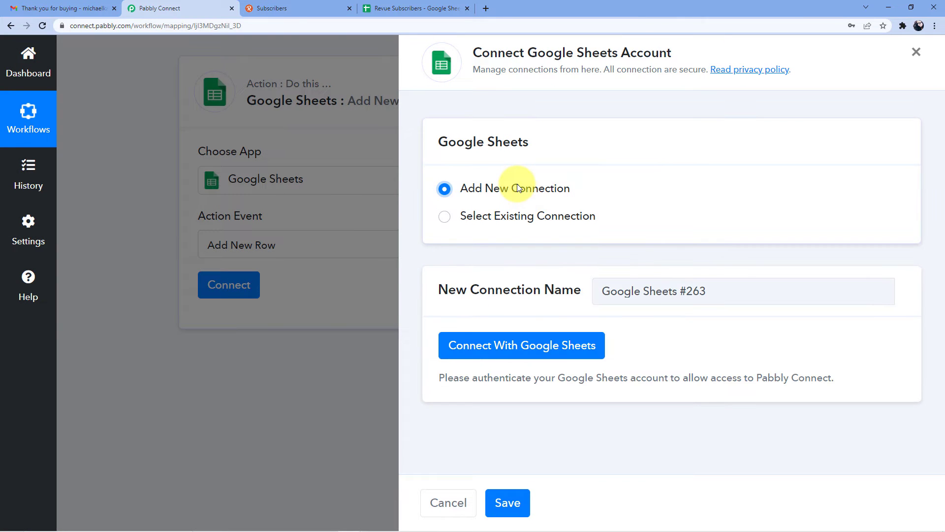
{"action": "left_click", "coordinate": [499, 347]}
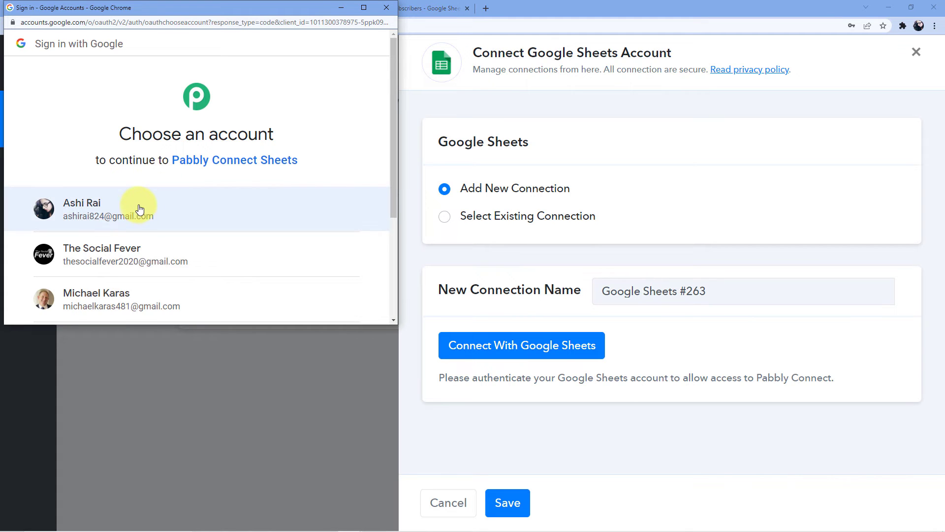
{"action": "left_click", "coordinate": [127, 217]}
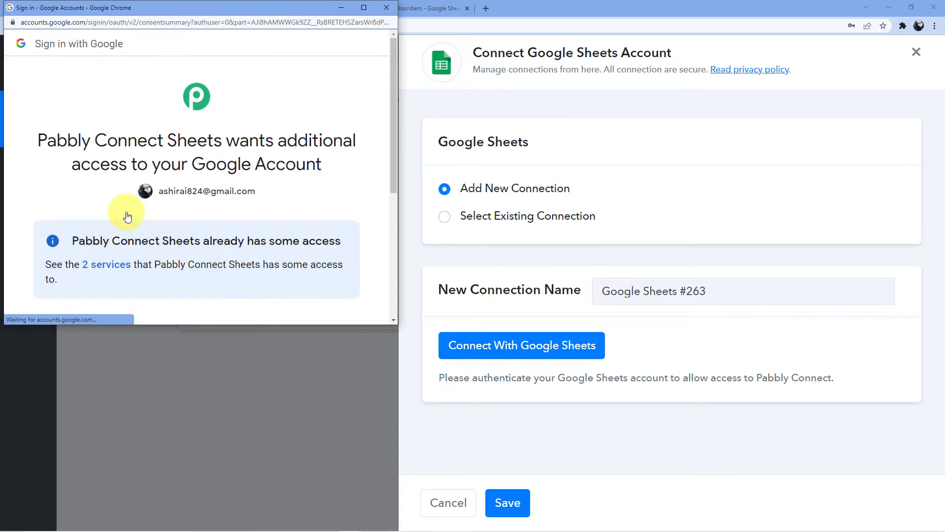
{"action": "scroll", "coordinate": [217, 172], "scroll_direction": "down", "scroll_amount": 5}
{"action": "left_click", "coordinate": [273, 230]}
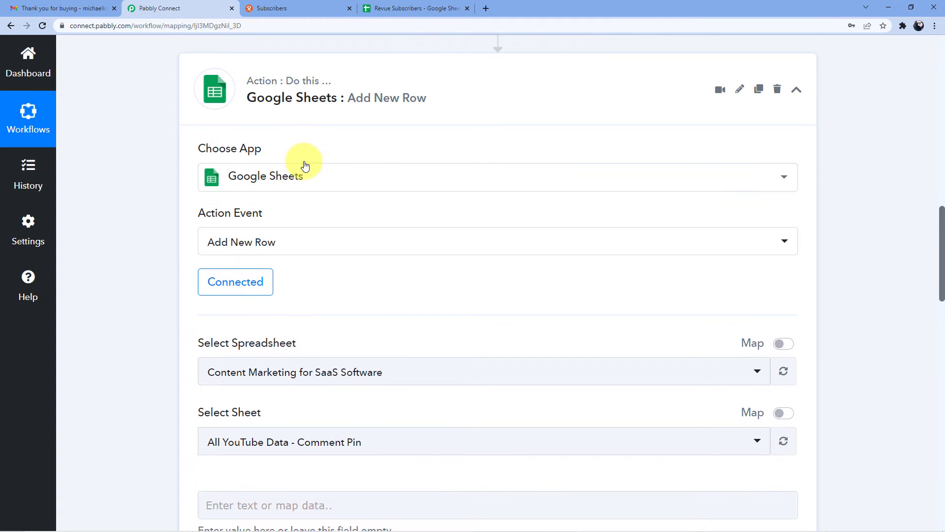
Step: Review the Revue Subscribers spreadsheet's columns, selecting cell C2 under the Email header
{"action": "scroll", "coordinate": [289, 168], "scroll_direction": "down", "scroll_amount": 4}
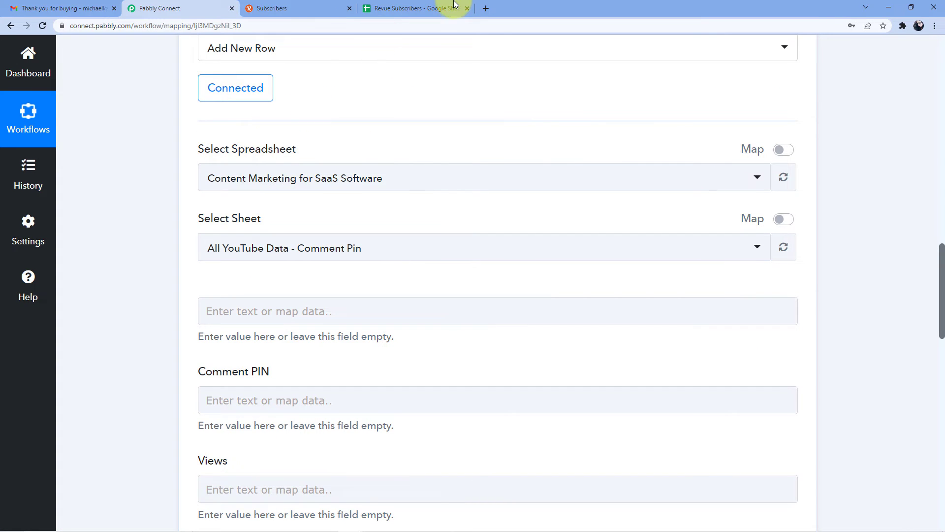
{"action": "left_click", "coordinate": [433, 8]}
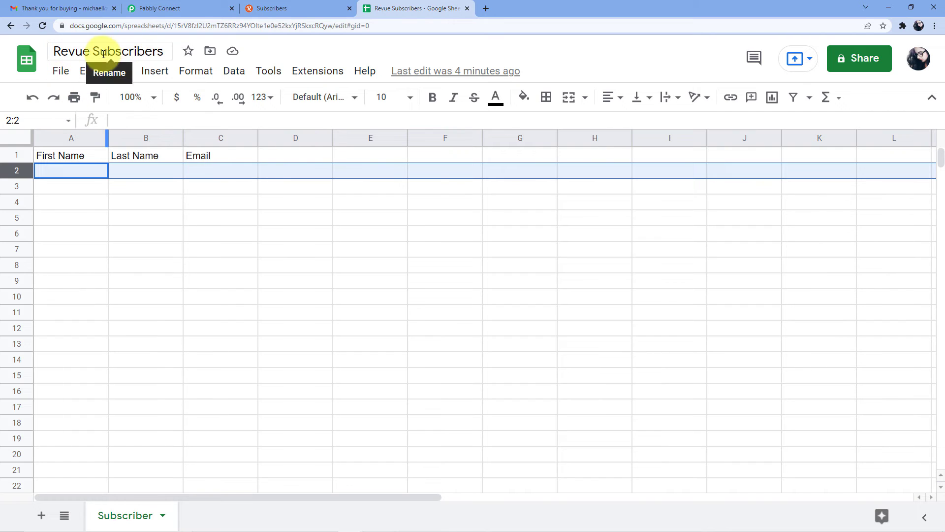
{"action": "left_click", "coordinate": [157, 239]}
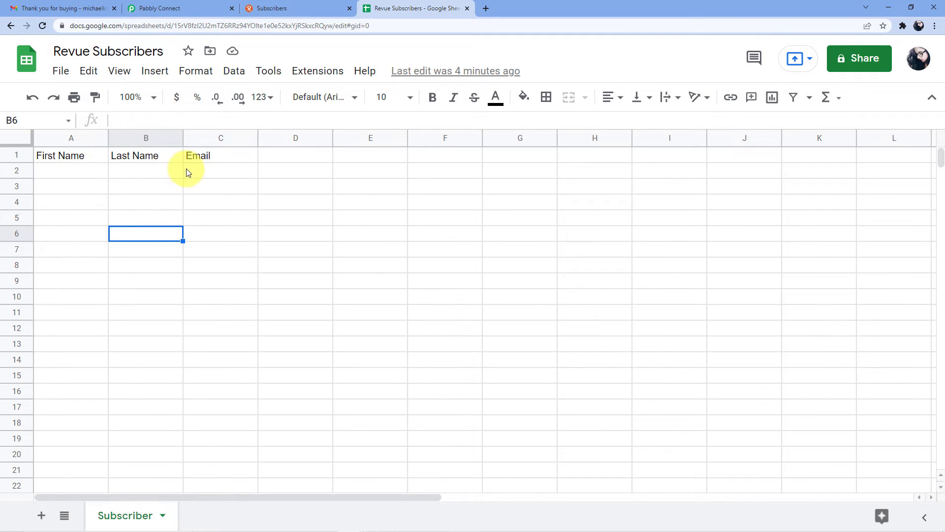
{"action": "left_click", "coordinate": [214, 170]}
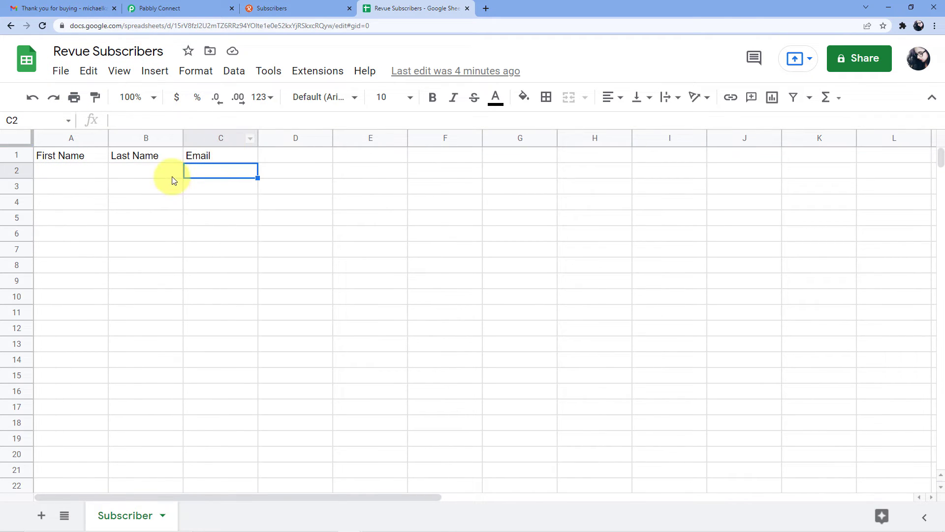
{"action": "left_click", "coordinate": [196, 5]}
Step: Choose the Revue Subscribers spreadsheet via a 'Rev' search, keeping the Subscriber sheet
{"action": "left_click", "coordinate": [347, 183]}
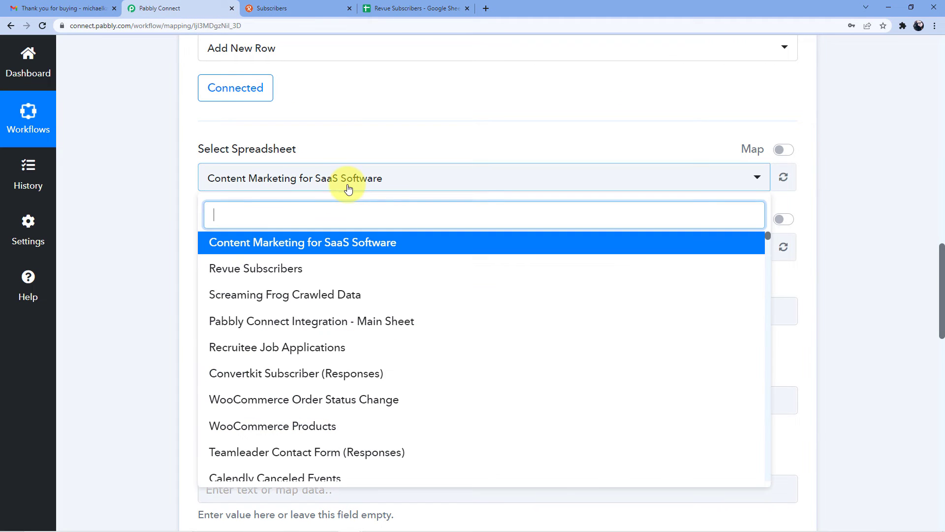
{"action": "type", "text": "Rev"}
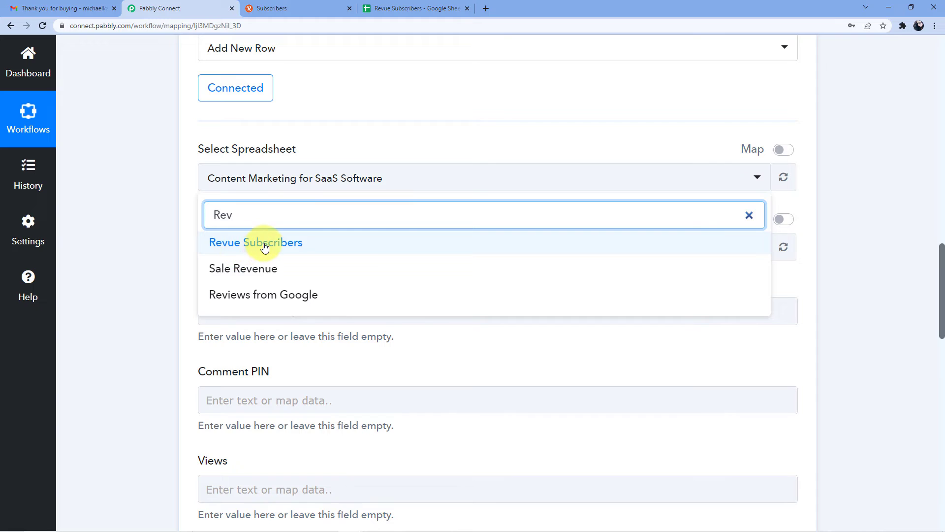
{"action": "left_click", "coordinate": [265, 244]}
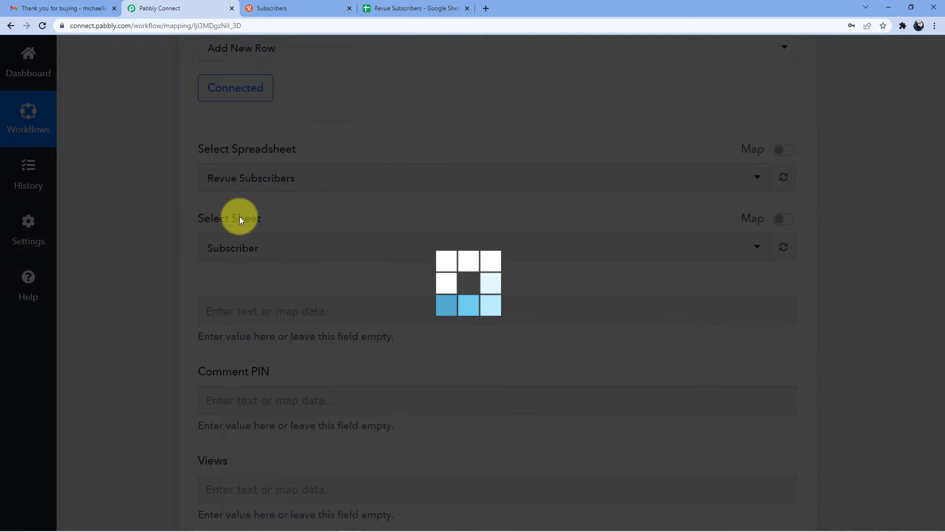
{"action": "left_click", "coordinate": [401, 8]}
{"action": "scroll", "coordinate": [218, 276], "scroll_direction": "down", "scroll_amount": 2}
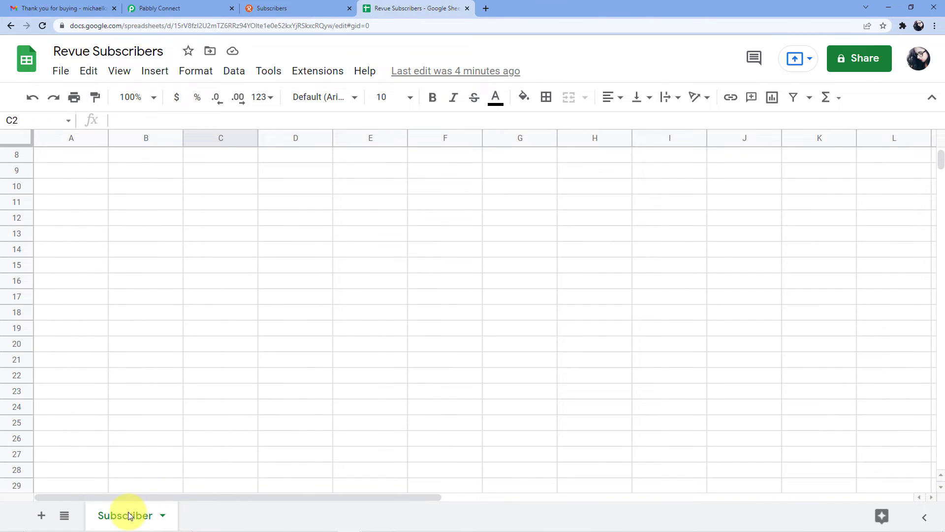
{"action": "left_click", "coordinate": [179, 8]}
{"action": "scroll", "coordinate": [327, 187], "scroll_direction": "down", "scroll_amount": 3}
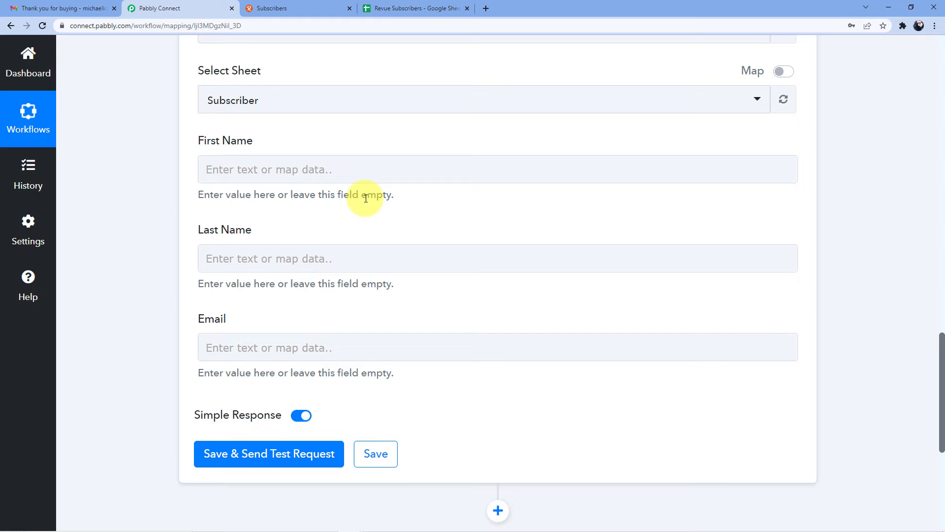
Step: Map Revue New Subscriber's First Name and Last Name into the row's name fields
{"action": "scroll", "coordinate": [366, 199], "scroll_direction": "up", "scroll_amount": 7}
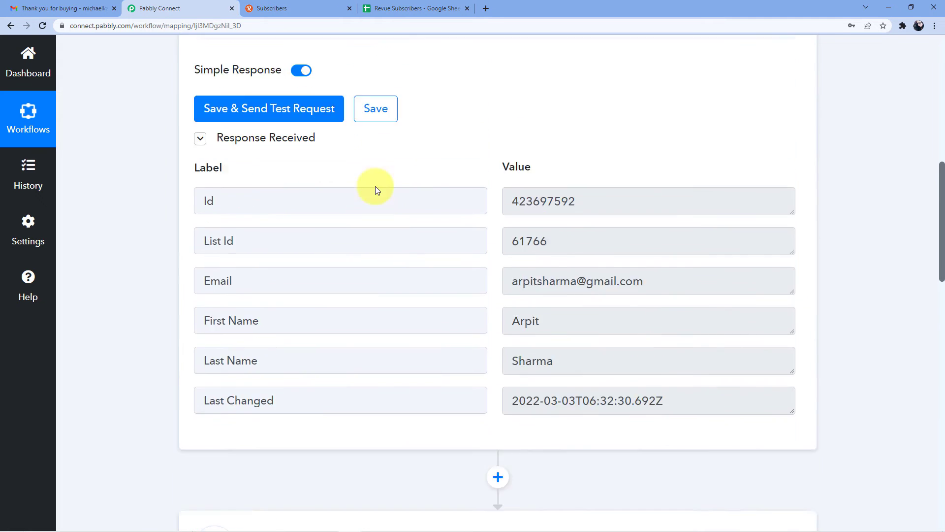
{"action": "scroll", "coordinate": [375, 186], "scroll_direction": "up", "scroll_amount": 1}
{"action": "scroll", "coordinate": [544, 337], "scroll_direction": "down", "scroll_amount": 1}
{"action": "scroll", "coordinate": [323, 318], "scroll_direction": "down", "scroll_amount": 15}
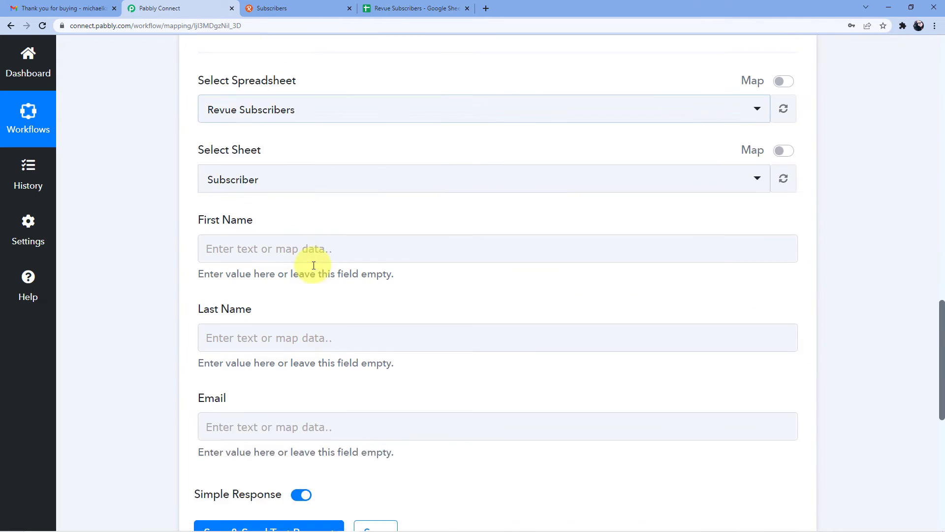
{"action": "left_click", "coordinate": [215, 169]}
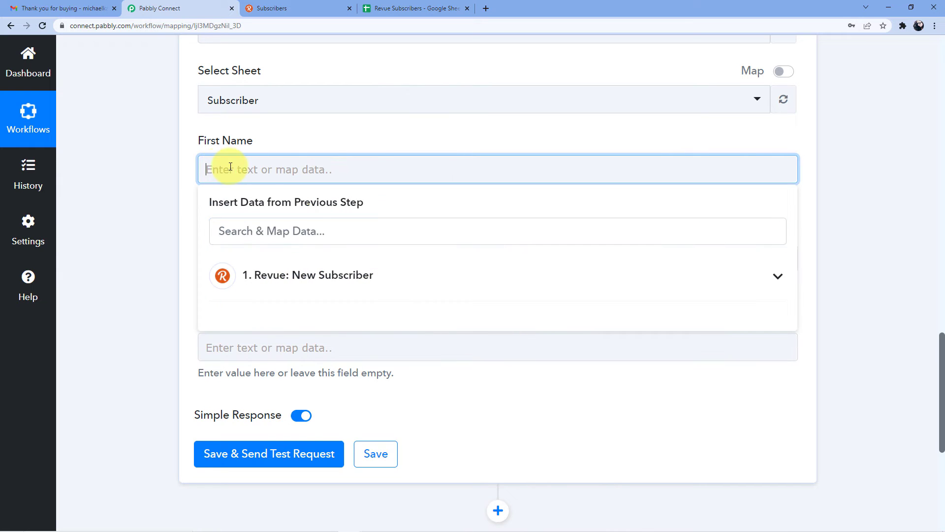
{"action": "left_click", "coordinate": [306, 276]}
{"action": "scroll", "coordinate": [320, 259], "scroll_direction": "down", "scroll_amount": 2}
{"action": "left_click", "coordinate": [295, 303]}
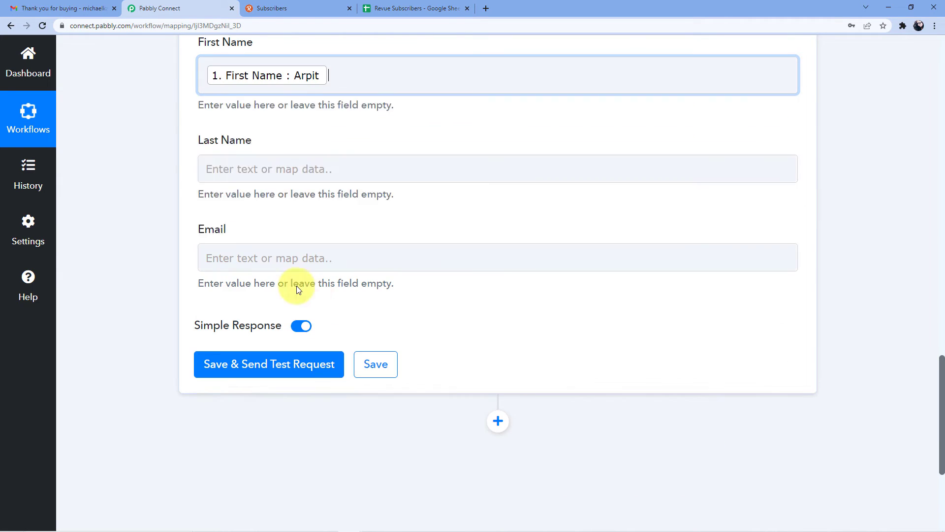
{"action": "left_click", "coordinate": [257, 165]}
{"action": "scroll", "coordinate": [257, 162], "scroll_direction": "down", "scroll_amount": 2}
{"action": "left_click", "coordinate": [311, 182]}
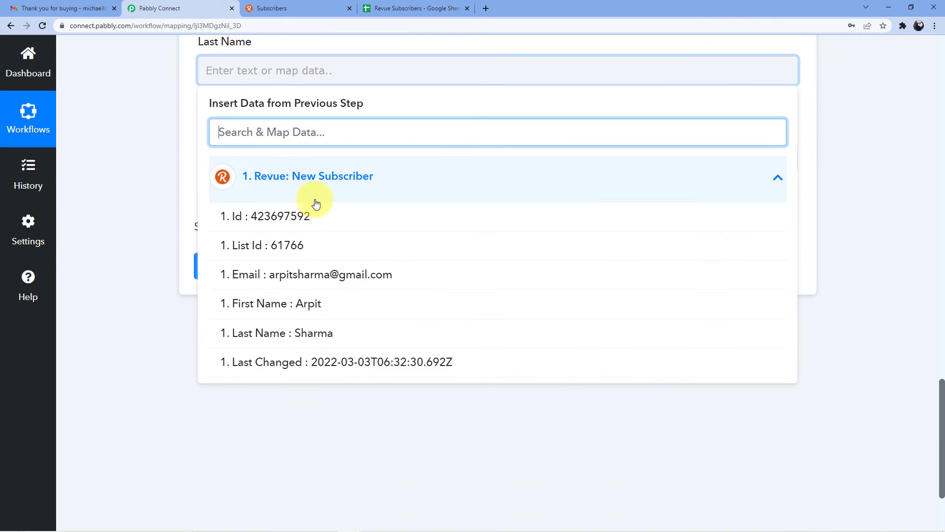
{"action": "left_click", "coordinate": [317, 331]}
{"action": "left_click", "coordinate": [158, 186]}
Step: Map the subscriber's Email into the Email field and send a test row to Subscriber!A2:C2
{"action": "left_click", "coordinate": [255, 160]}
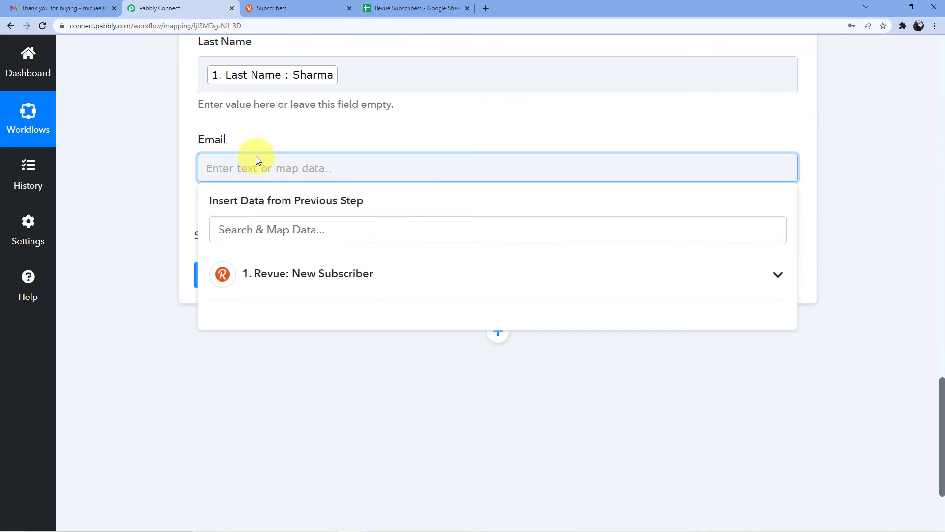
{"action": "scroll", "coordinate": [276, 206], "scroll_direction": "down", "scroll_amount": 1}
{"action": "left_click", "coordinate": [291, 225]}
{"action": "left_click", "coordinate": [352, 323]}
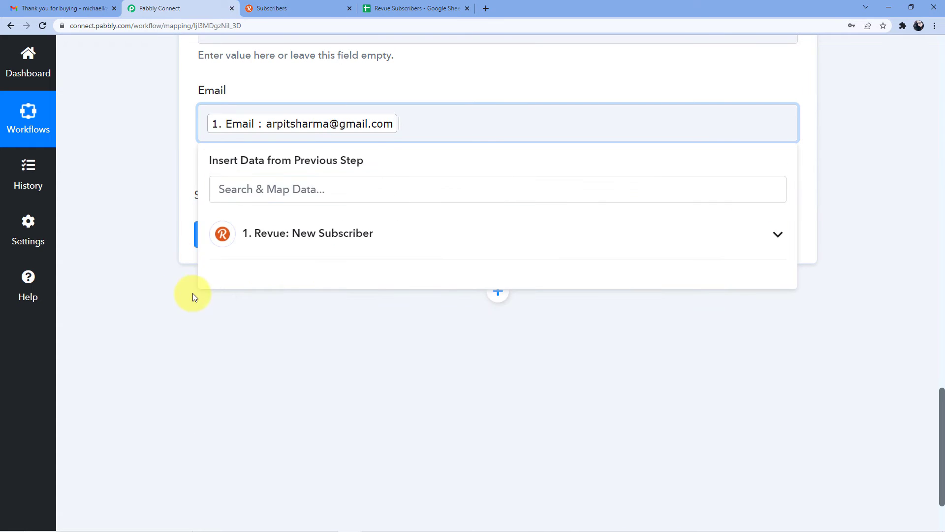
{"action": "left_click", "coordinate": [194, 294]}
{"action": "left_click", "coordinate": [249, 238]}
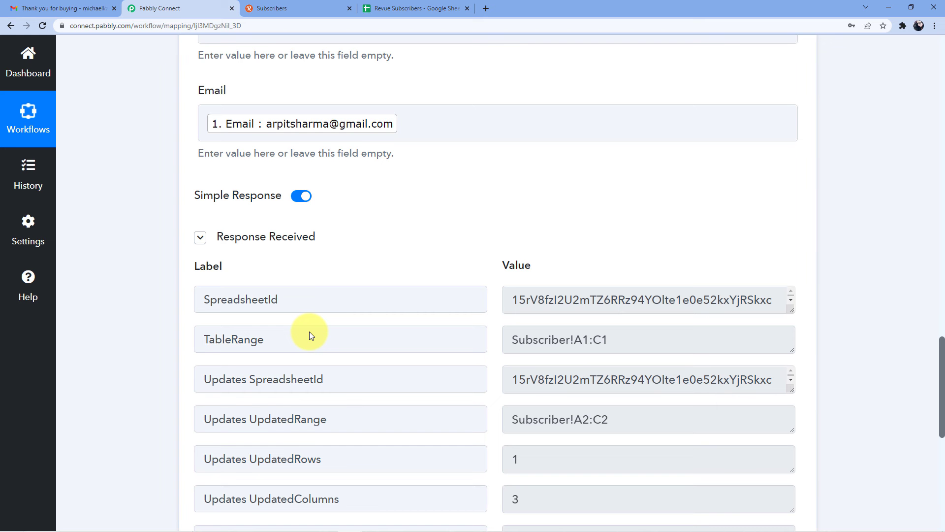
{"action": "scroll", "coordinate": [371, 362], "scroll_direction": "down", "scroll_amount": 7}
Step: Verify cells A2–C2 of the Revue Subscribers sheet hold the first name, last name and email
{"action": "left_click", "coordinate": [424, 5]}
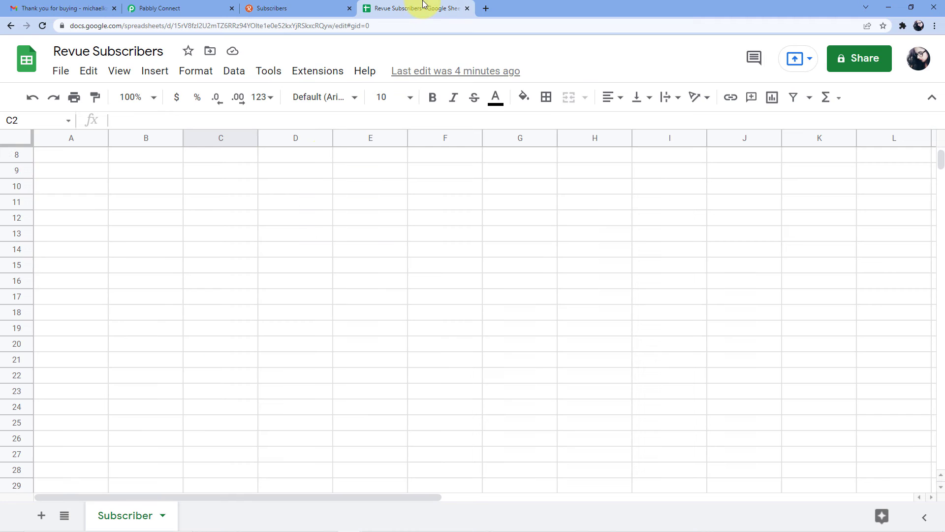
{"action": "scroll", "coordinate": [194, 185], "scroll_direction": "up", "scroll_amount": 5}
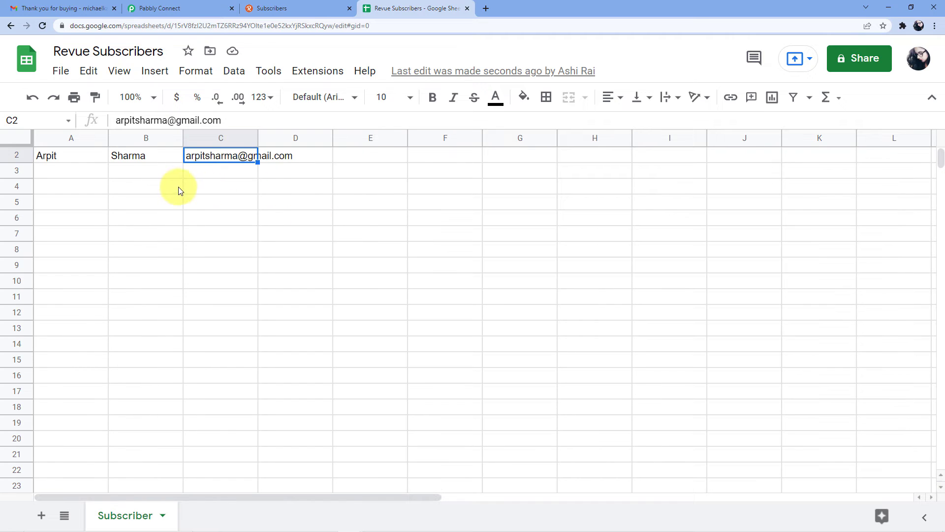
{"action": "left_click", "coordinate": [69, 175]}
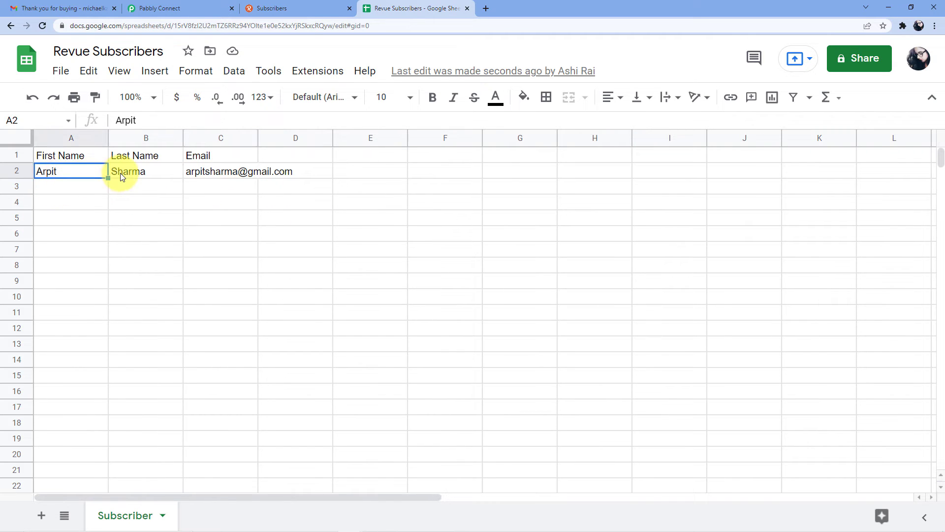
{"action": "left_click", "coordinate": [122, 176]}
{"action": "left_click", "coordinate": [214, 172]}
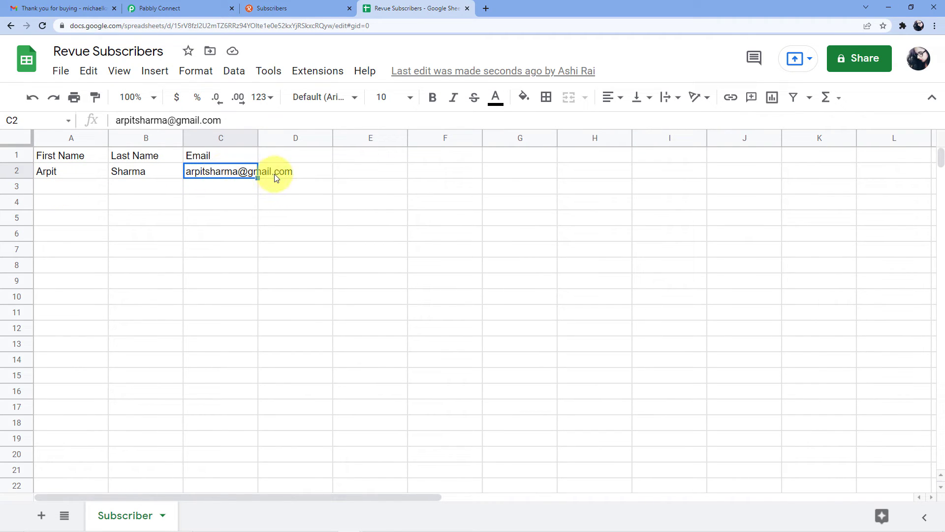
{"action": "left_click", "coordinate": [157, 8]}
{"action": "left_click", "coordinate": [269, 7]}
{"action": "scroll", "coordinate": [266, 176], "scroll_direction": "up", "scroll_amount": 5}
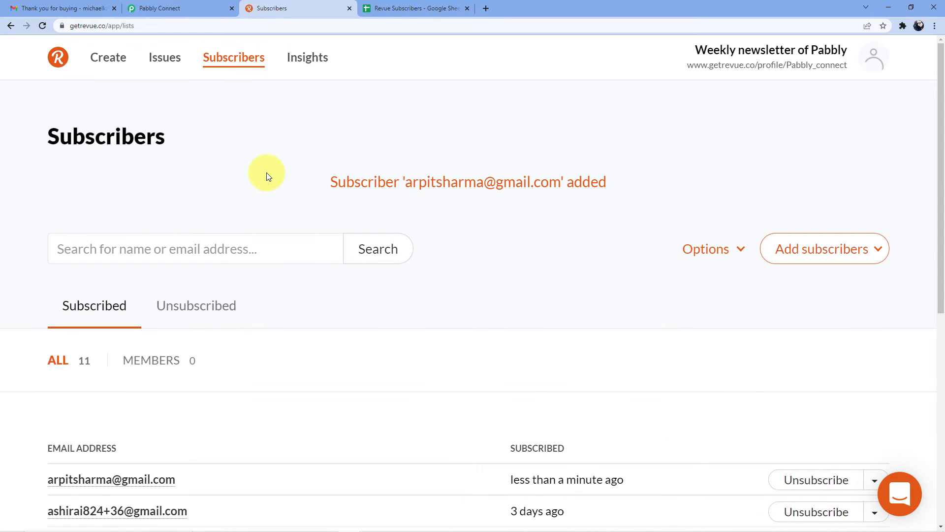
Step: Open Revue's manual add-subscriber form and begin typing a second test subscriber's email
{"action": "left_click", "coordinate": [802, 265]}
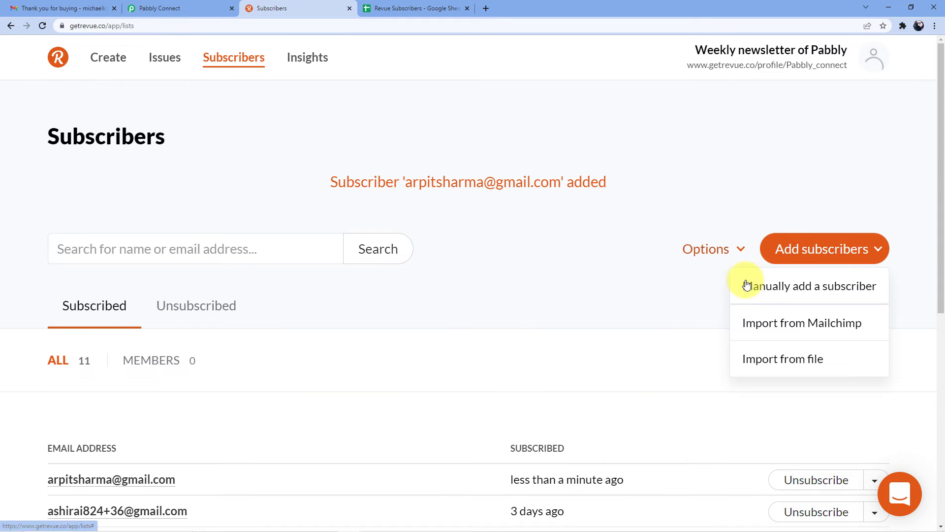
{"action": "left_click", "coordinate": [744, 284]}
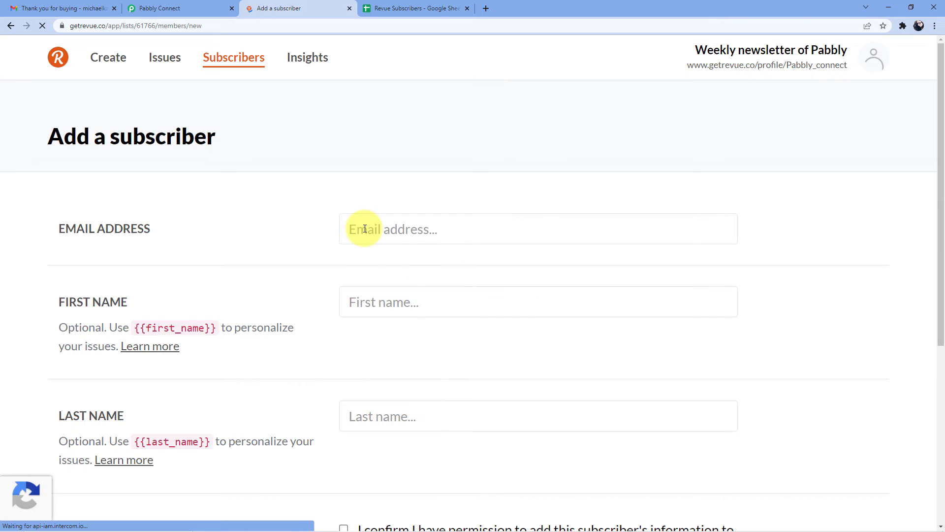
{"action": "left_click", "coordinate": [365, 229]}
{"action": "type", "text": "swati"}
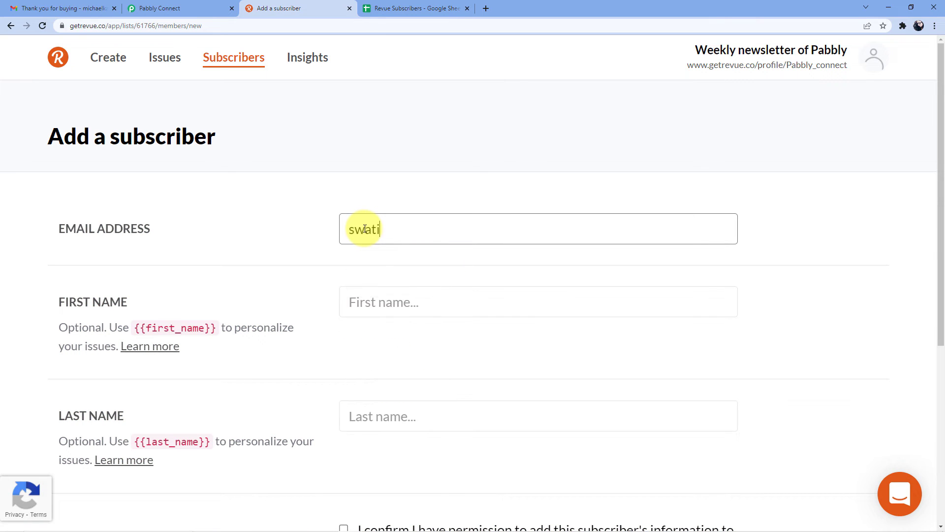